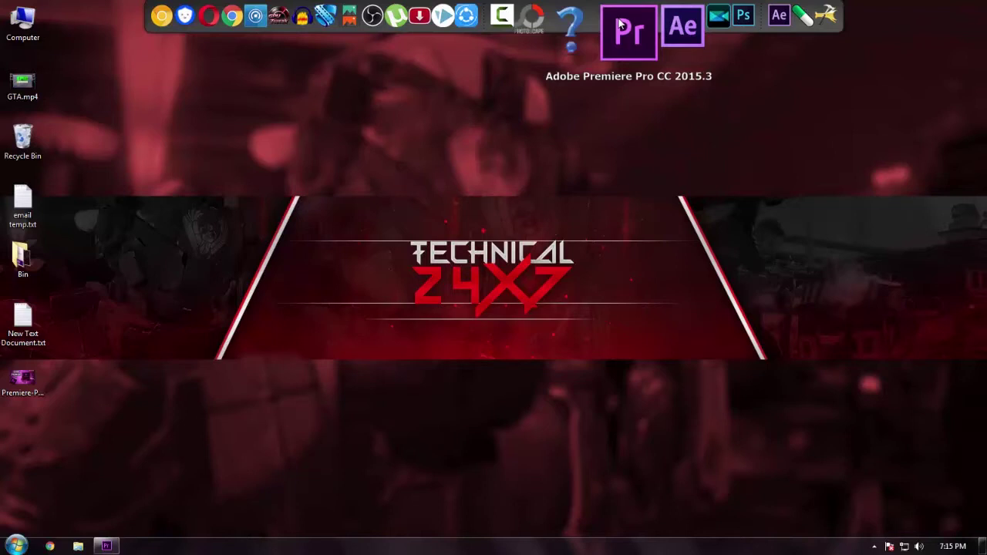
Step: Bring Premiere Pro back up with the Source monitor and Project panel in front
{"action": "left_click", "coordinate": [106, 545]}
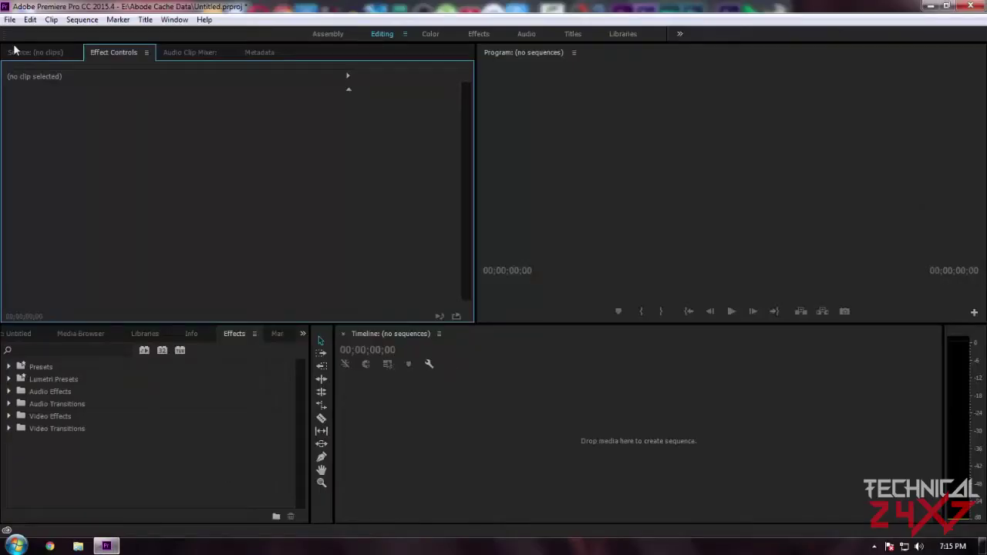
{"action": "left_click", "coordinate": [36, 52]}
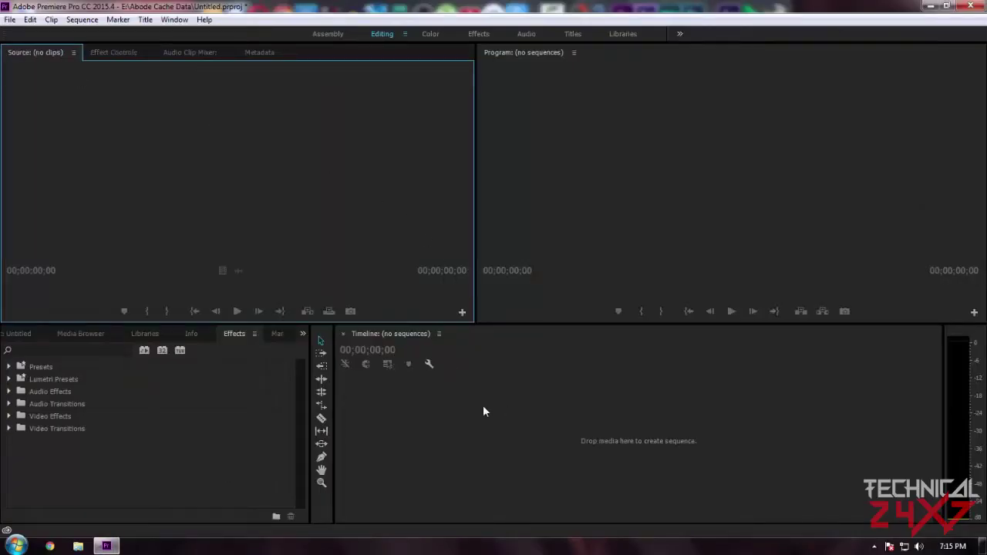
{"action": "key", "text": "shift+1"}
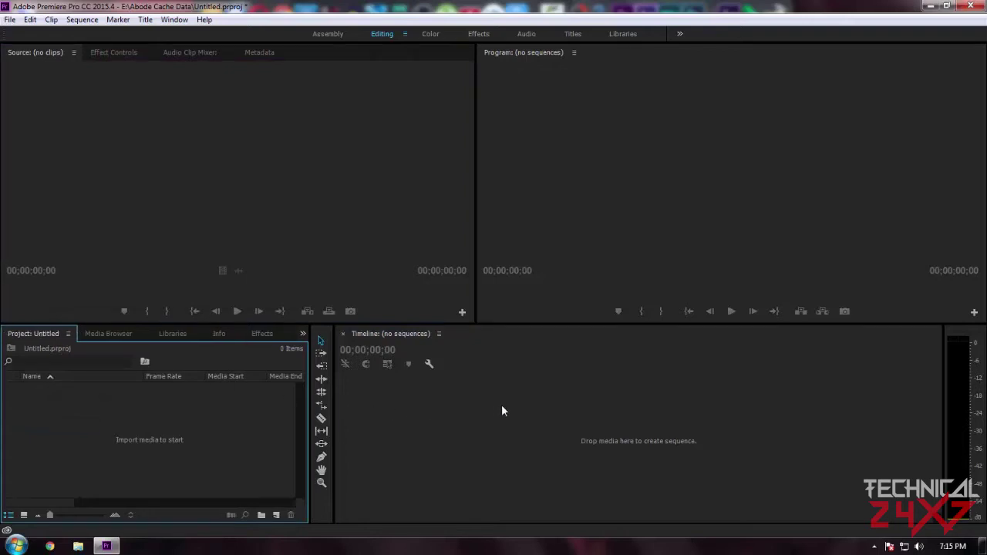
Step: Switch to the Editing workspace and focus the Project, Source and Program panels in turn
{"action": "left_click", "coordinate": [174, 19]}
{"action": "mouse_move", "coordinate": [265, 25]}
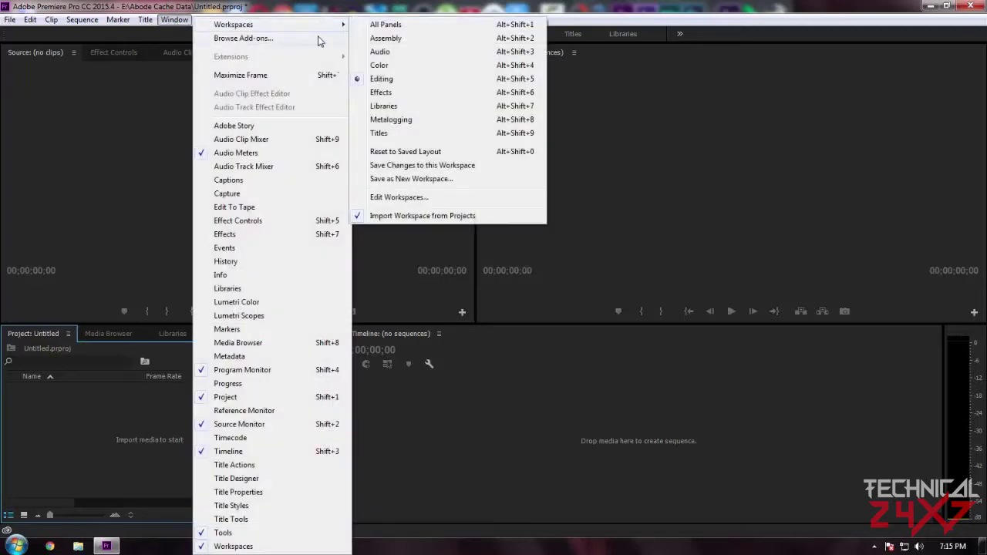
{"action": "left_click", "coordinate": [383, 79]}
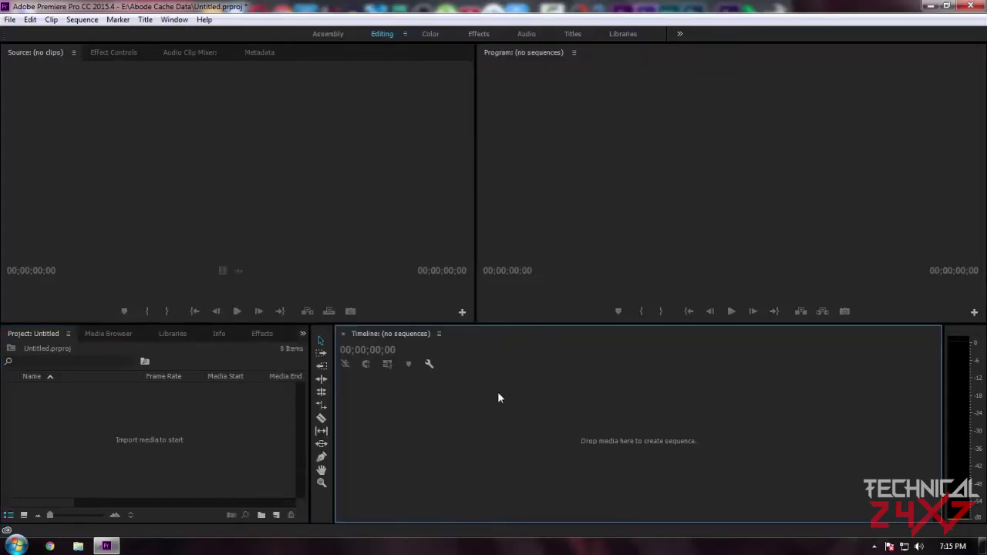
{"action": "left_click", "coordinate": [131, 421]}
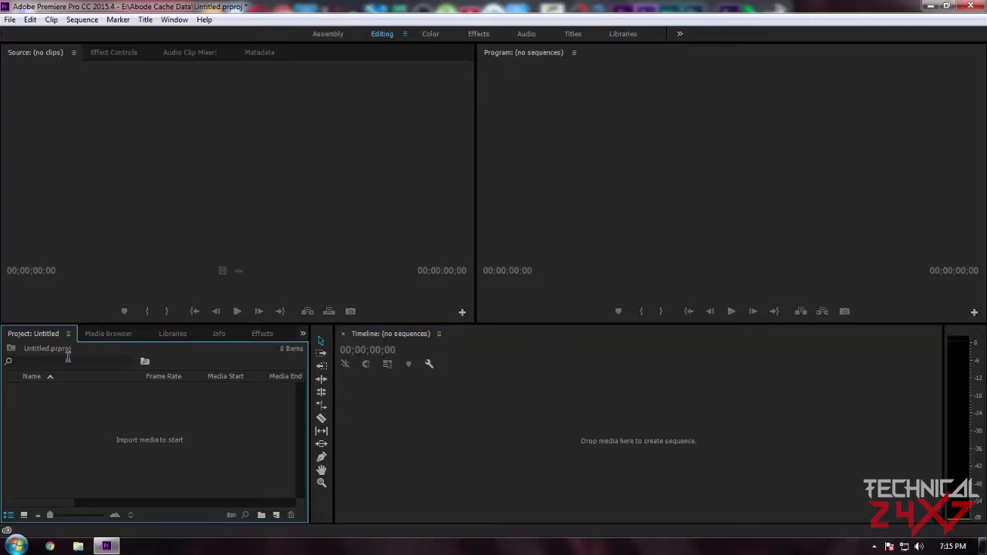
{"action": "left_click", "coordinate": [113, 178]}
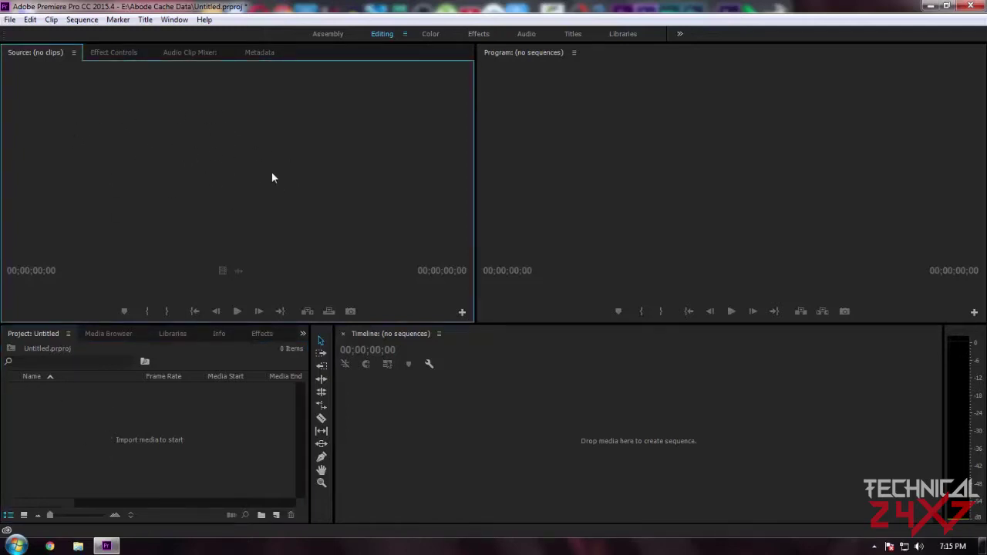
{"action": "left_click", "coordinate": [610, 164]}
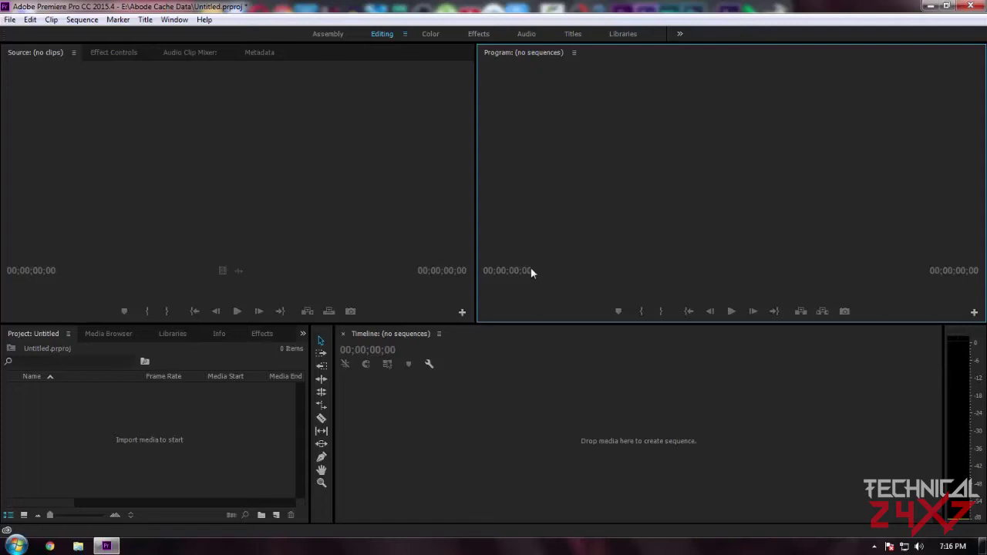
{"action": "left_click", "coordinate": [220, 437]}
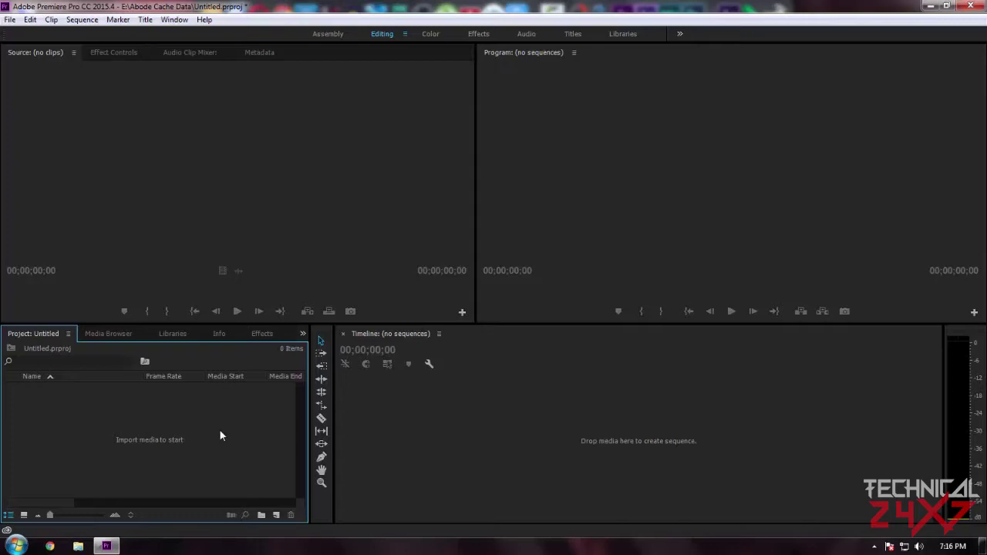
Step: Open the Import file browser from the Project panel, then cancel it
{"action": "right_click", "coordinate": [149, 413]}
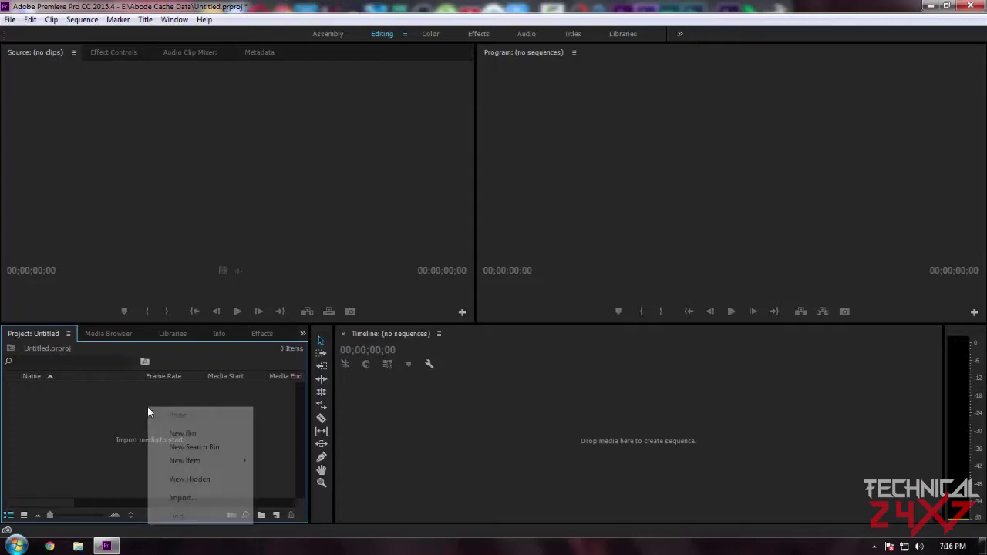
{"action": "left_click", "coordinate": [183, 498]}
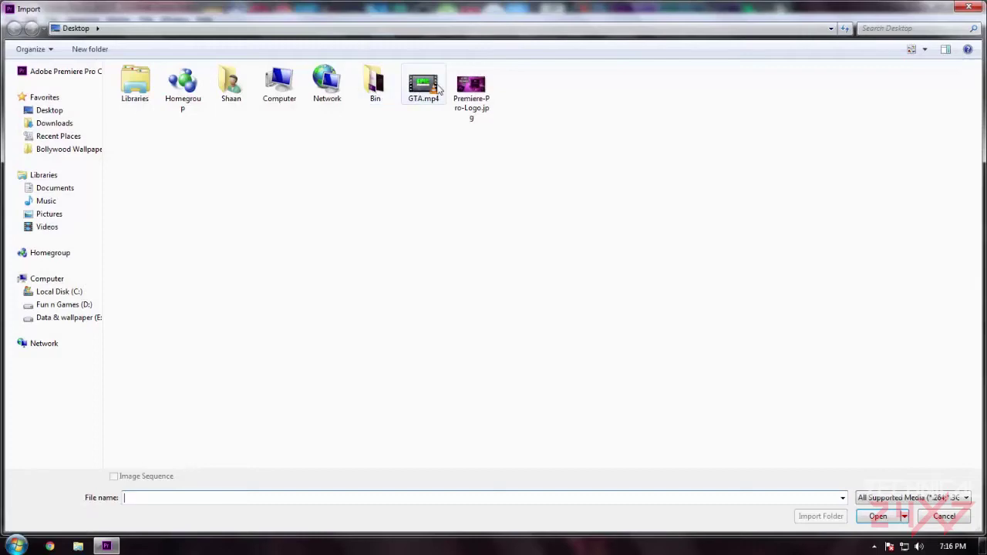
{"action": "left_click", "coordinate": [943, 516]}
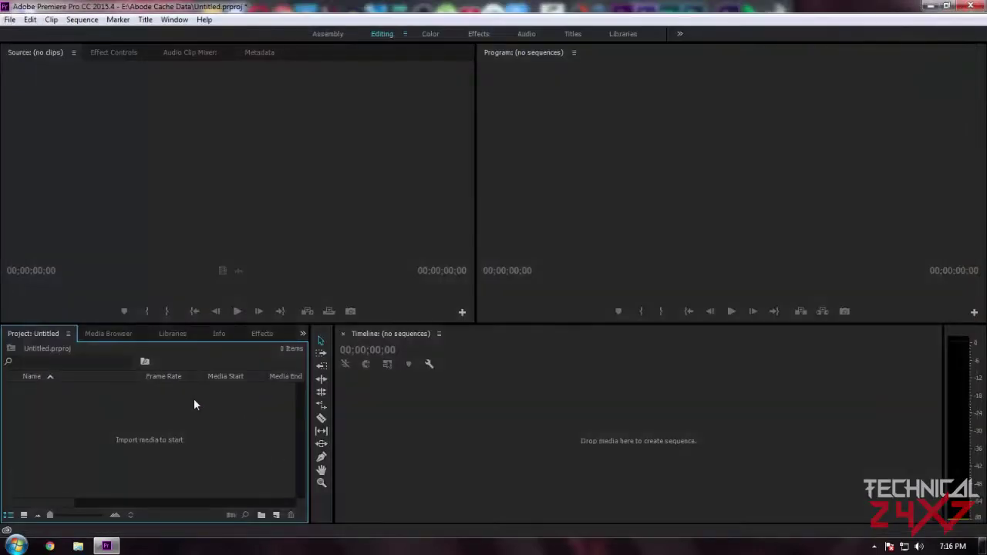
Step: Drag GTA.mp4 from the desktop into the Project panel and maximize Premiere again
{"action": "key", "text": "super+Down"}
{"action": "left_click_drag", "start_coordinate": [17, 96], "coordinate": [271, 400]}
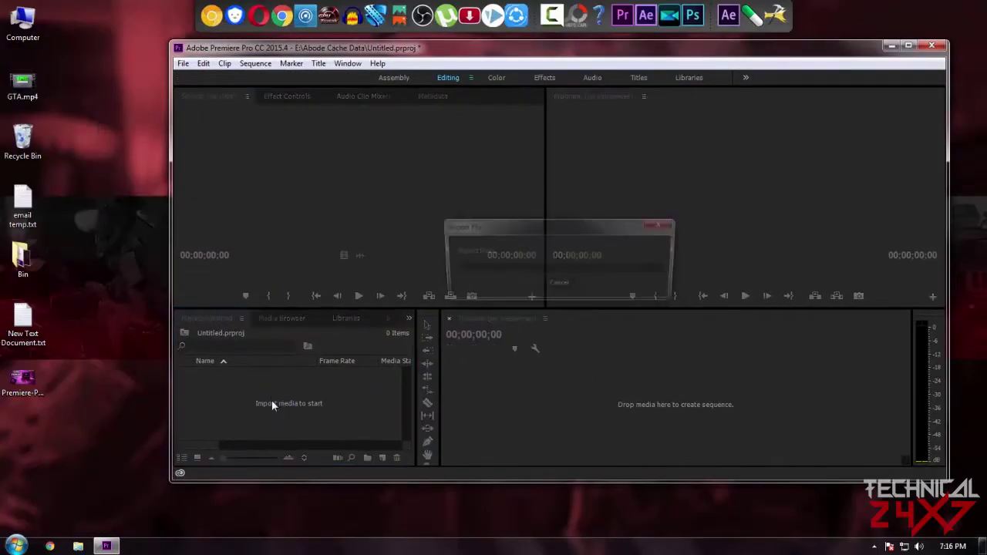
{"action": "left_click", "coordinate": [909, 46]}
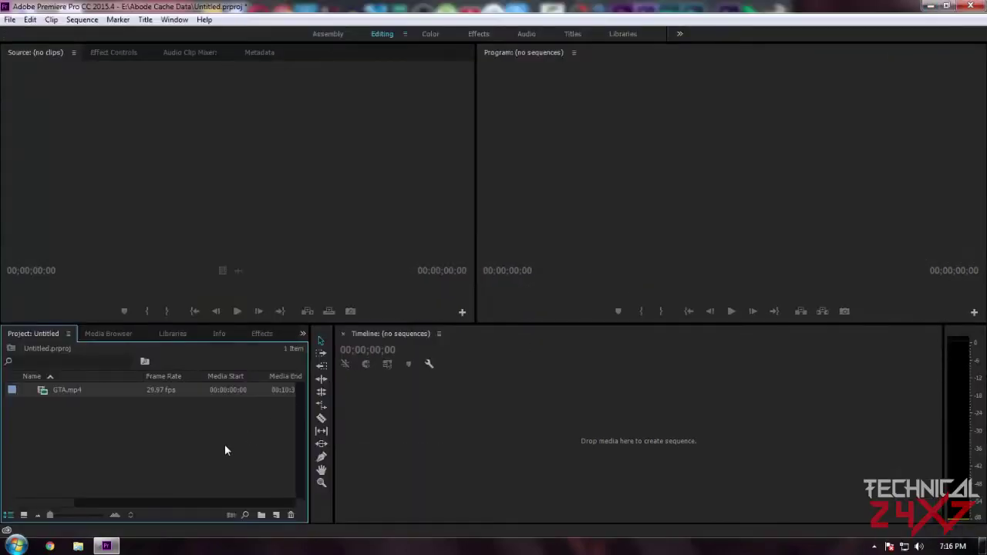
{"action": "left_click", "coordinate": [196, 441]}
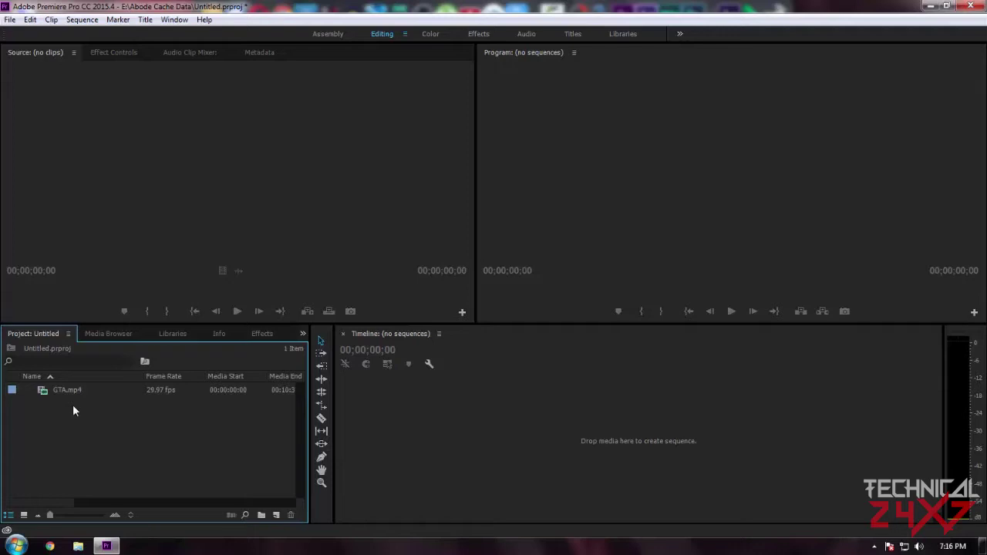
{"action": "left_click", "coordinate": [60, 390]}
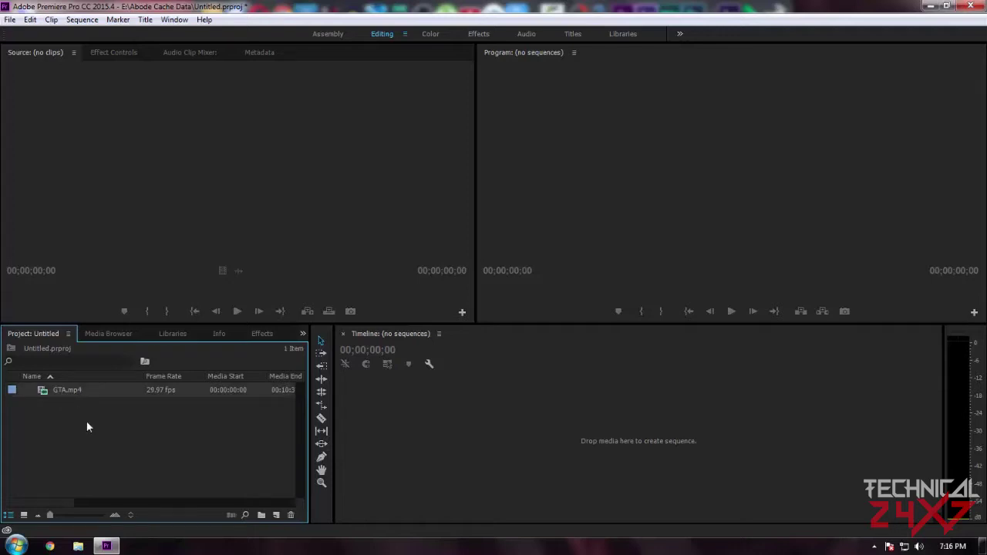
Step: Load GTA.mp4 in the Source monitor and mark In at 00:02:06:18
{"action": "double_click", "coordinate": [90, 392]}
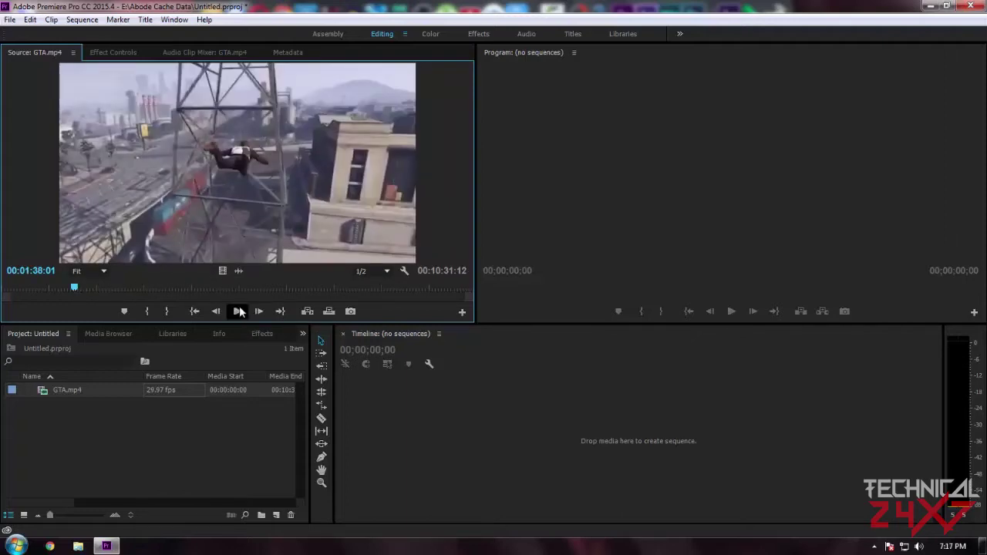
{"action": "left_click_drag", "start_coordinate": [74, 287], "coordinate": [89, 288]}
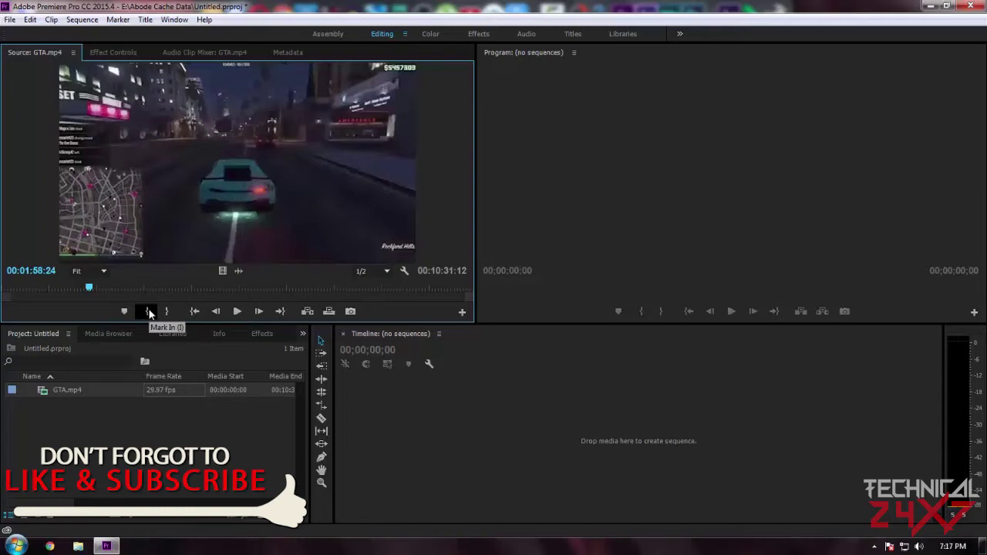
{"action": "left_click", "coordinate": [235, 311]}
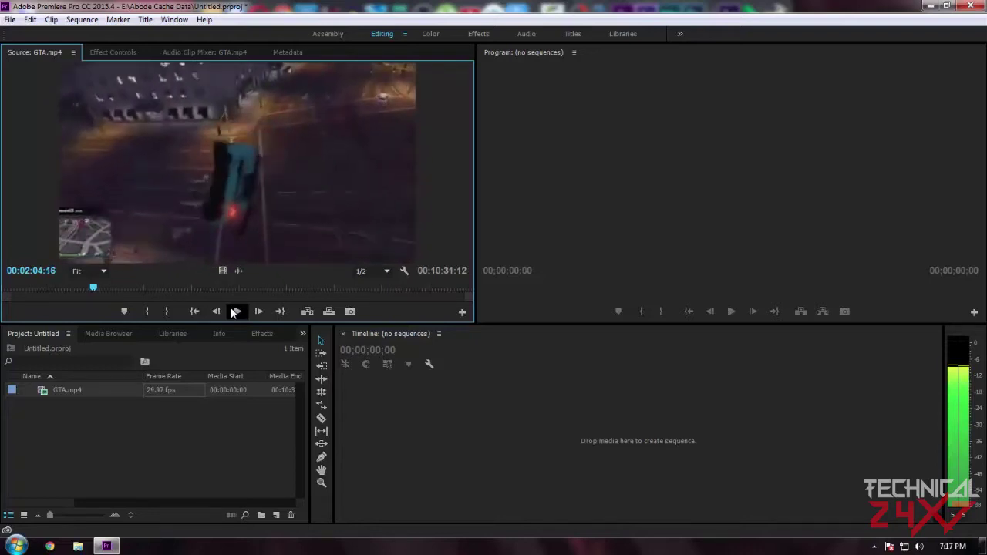
{"action": "left_click", "coordinate": [235, 311]}
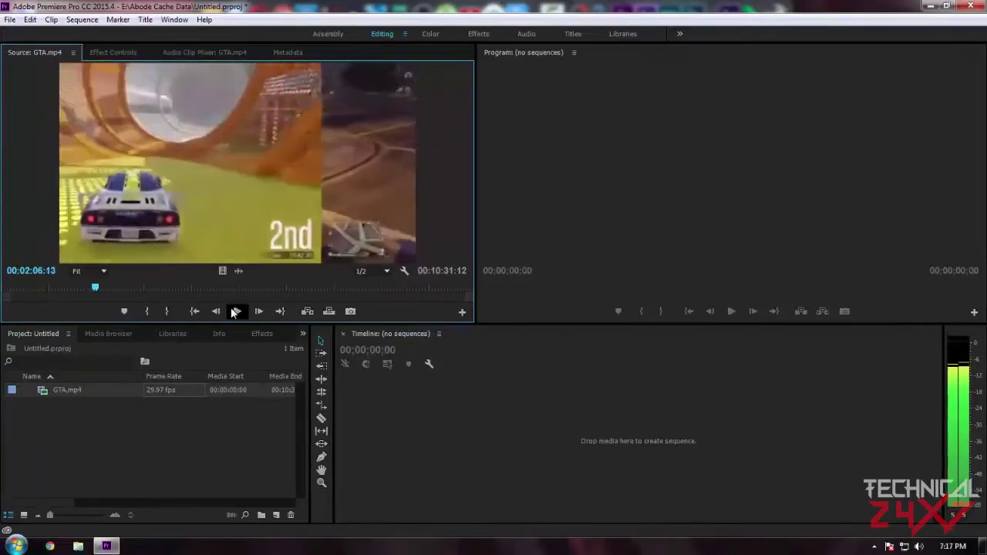
{"action": "key", "text": "Right"}
{"action": "key", "text": "Right"}
{"action": "key", "text": "Right"}
{"action": "key", "text": "Right"}
{"action": "key", "text": "Right"}
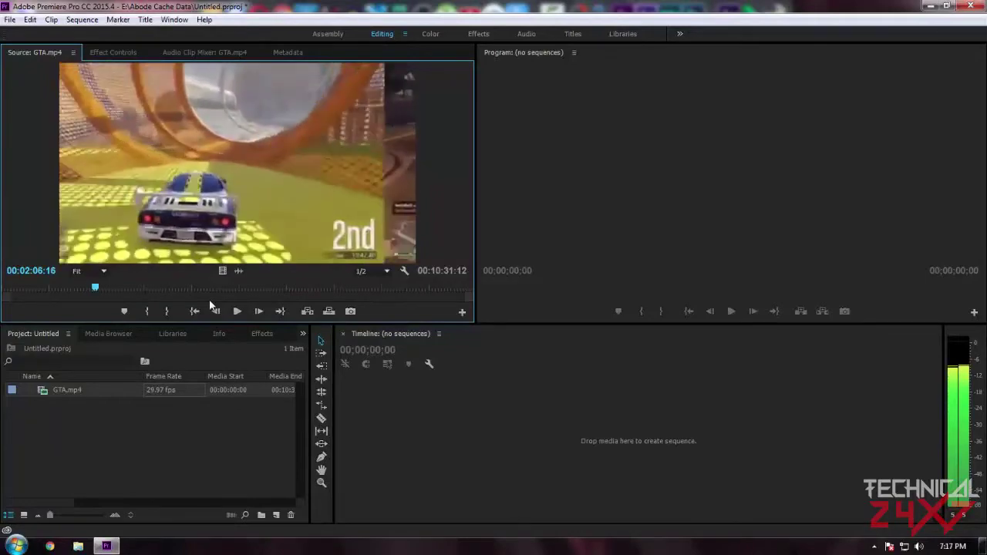
{"action": "left_click", "coordinate": [149, 314]}
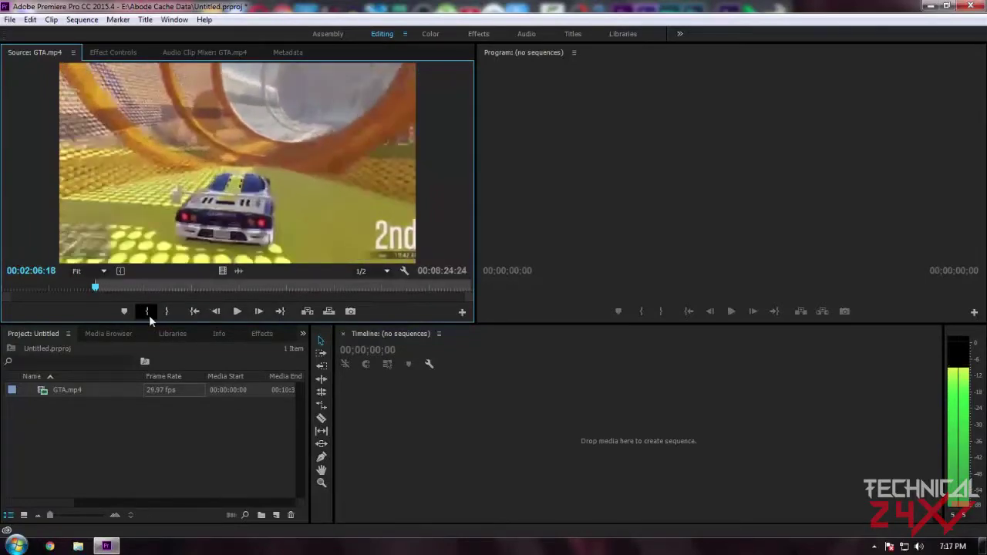
Step: Step to 00:02:14:09 and mark Out, giving a 00:00:07:22 range
{"action": "key", "text": "Right"}
{"action": "key", "text": "Right"}
{"action": "key", "text": "Right"}
{"action": "key", "text": "Right"}
{"action": "key", "text": "Right"}
{"action": "key", "text": "Right"}
{"action": "key", "text": "Right"}
{"action": "key", "text": "Right"}
{"action": "key", "text": "Right"}
{"action": "key", "text": "Right"}
{"action": "key", "text": "Right"}
{"action": "key", "text": "Right"}
{"action": "key", "text": "Right"}
{"action": "key", "text": "Right"}
{"action": "key", "text": "Right"}
{"action": "key", "text": "Right"}
{"action": "key", "text": "Right"}
{"action": "key", "text": "Right"}
{"action": "key", "text": "Right"}
{"action": "key", "text": "Right"}
{"action": "key", "text": "Right"}
{"action": "key", "text": "Right"}
{"action": "key", "text": "Right"}
{"action": "key", "text": "Right"}
{"action": "key", "text": "Right"}
{"action": "key", "text": "Right"}
{"action": "key", "text": "Right"}
{"action": "key", "text": "Right"}
{"action": "key", "text": "Right"}
{"action": "key", "text": "Right"}
{"action": "key", "text": "Right"}
{"action": "key", "text": "Right"}
{"action": "key", "text": "Right"}
{"action": "key", "text": "Right"}
{"action": "key", "text": "Right"}
{"action": "key", "text": "Right"}
{"action": "key", "text": "Right"}
{"action": "key", "text": "Right"}
{"action": "key", "text": "Right"}
{"action": "key", "text": "Right"}
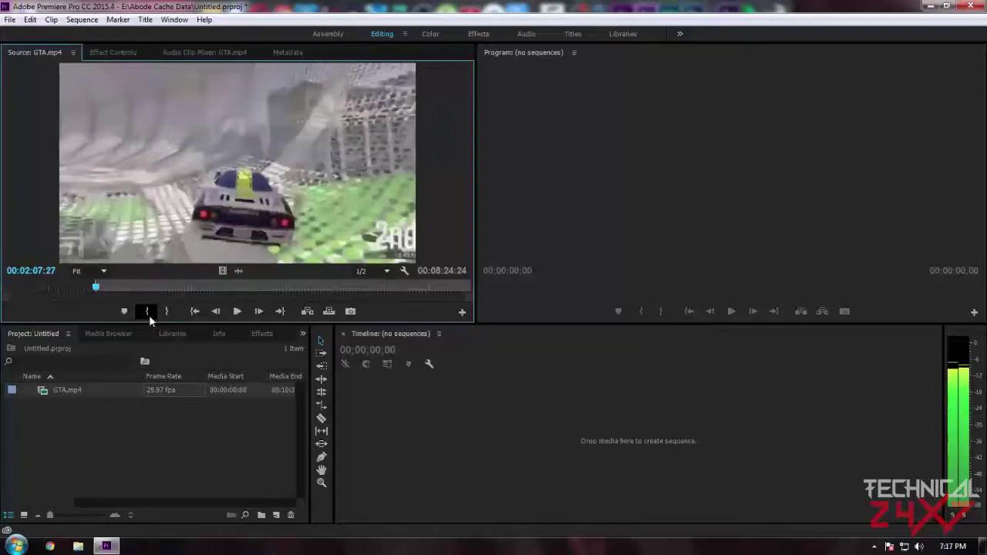
{"action": "key", "text": "Right"}
{"action": "key", "text": "Right"}
{"action": "key", "text": "Right"}
{"action": "key", "text": "Right"}
{"action": "key", "text": "Right"}
{"action": "key", "text": "Right"}
{"action": "key", "text": "Right"}
{"action": "key", "text": "Right"}
{"action": "key", "text": "Right"}
{"action": "key", "text": "Right"}
{"action": "key", "text": "Right"}
{"action": "key", "text": "Right"}
{"action": "key", "text": "Right"}
{"action": "key", "text": "Right"}
{"action": "key", "text": "Right"}
{"action": "key", "text": "Right"}
{"action": "key", "text": "Right"}
{"action": "key", "text": "Right"}
{"action": "key", "text": "Right"}
{"action": "key", "text": "Right"}
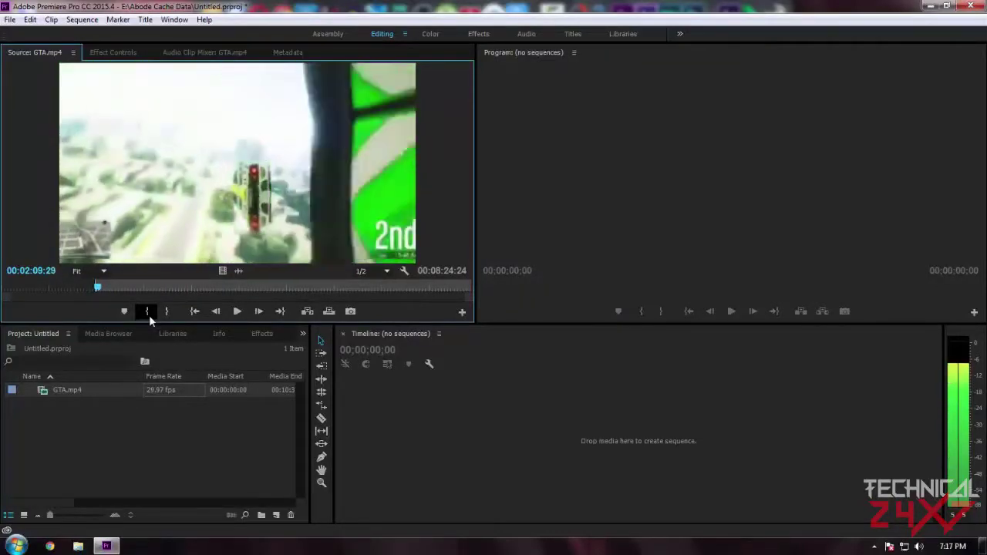
{"action": "key", "text": "Right"}
{"action": "key", "text": "Right"}
{"action": "key", "text": "Right"}
{"action": "key", "text": "Right"}
{"action": "key", "text": "Right"}
{"action": "key", "text": "Right"}
{"action": "key", "text": "Right"}
{"action": "key", "text": "Right"}
{"action": "key", "text": "Right"}
{"action": "key", "text": "Right"}
{"action": "key", "text": "Right"}
{"action": "key", "text": "Right"}
{"action": "key", "text": "Right"}
{"action": "key", "text": "Right"}
{"action": "key", "text": "Right"}
{"action": "key", "text": "Right"}
{"action": "key", "text": "Right"}
{"action": "key", "text": "Right"}
{"action": "key", "text": "Right"}
{"action": "key", "text": "Right"}
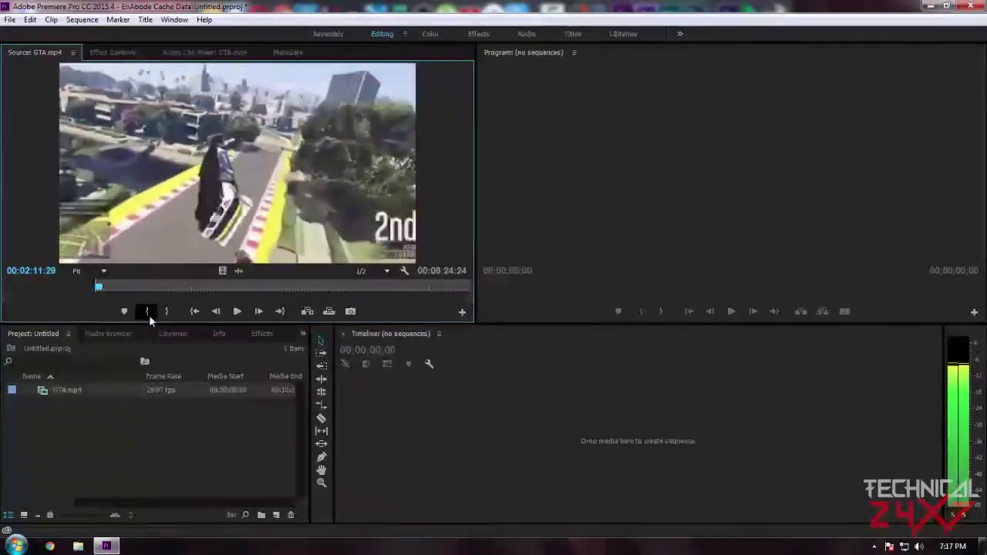
{"action": "key", "text": "Right"}
{"action": "key", "text": "Right"}
{"action": "key", "text": "Right"}
{"action": "key", "text": "Right"}
{"action": "key", "text": "Right"}
{"action": "key", "text": "Right"}
{"action": "key", "text": "Right"}
{"action": "key", "text": "Right"}
{"action": "key", "text": "Right"}
{"action": "key", "text": "Right"}
{"action": "key", "text": "Right"}
{"action": "key", "text": "Right"}
{"action": "key", "text": "Right"}
{"action": "key", "text": "Right"}
{"action": "key", "text": "Right"}
{"action": "key", "text": "Right"}
{"action": "key", "text": "Right"}
{"action": "key", "text": "Right"}
{"action": "key", "text": "Right"}
{"action": "key", "text": "Right"}
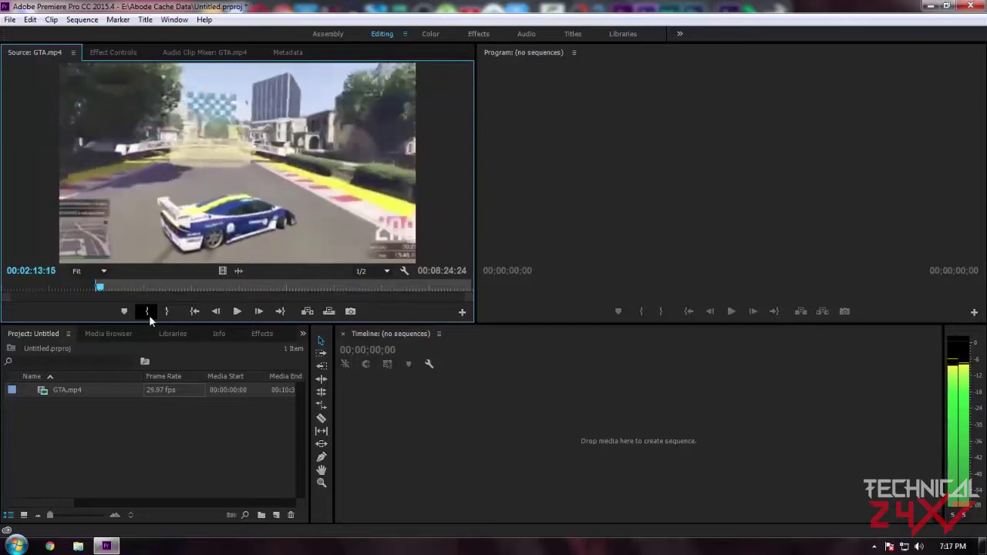
{"action": "key", "text": "Left"}
{"action": "key", "text": "Left"}
{"action": "key", "text": "Left"}
{"action": "key", "text": "Left"}
{"action": "key", "text": "Left"}
{"action": "key", "text": "Left"}
{"action": "key", "text": "Left"}
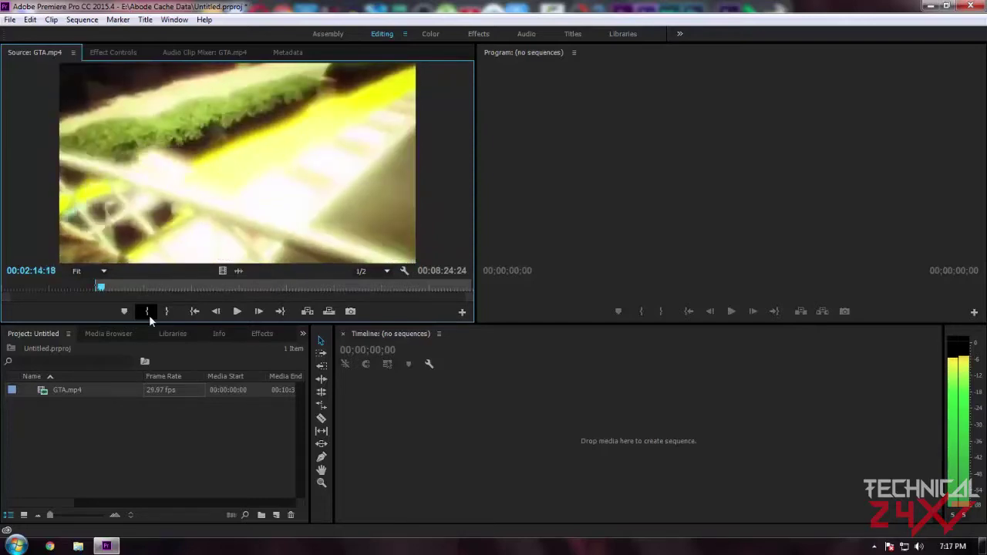
{"action": "key", "text": "Left"}
{"action": "key", "text": "Left"}
{"action": "key", "text": "Left"}
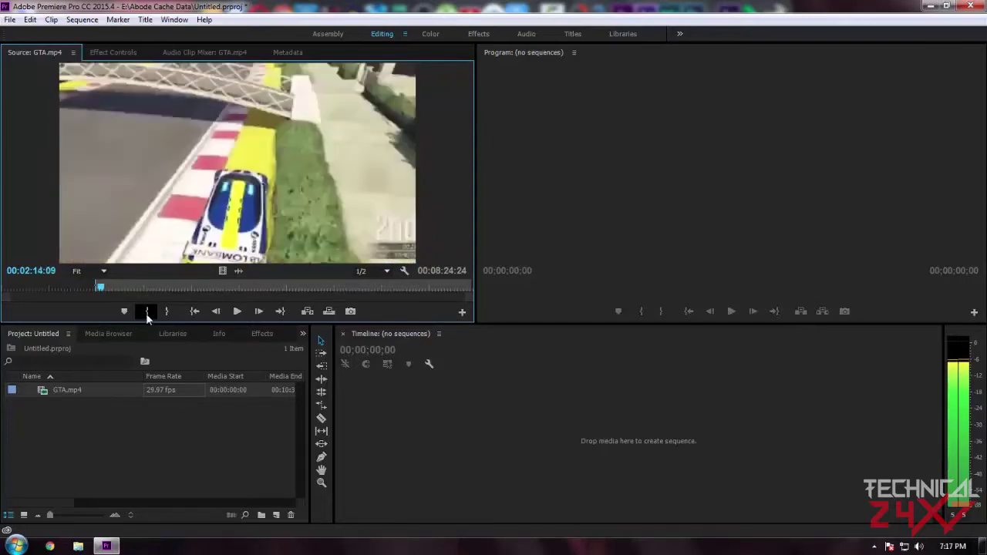
{"action": "left_click", "coordinate": [164, 313]}
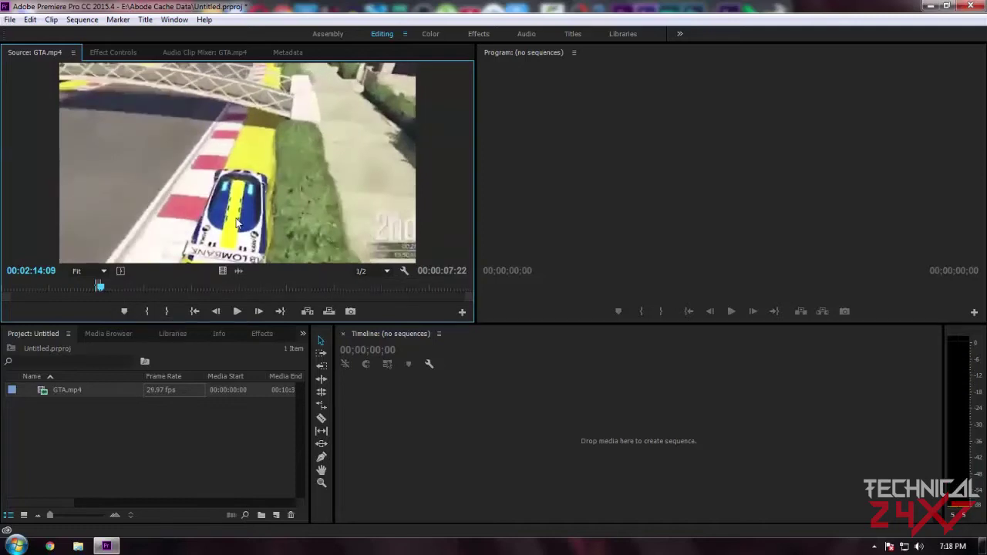
Step: Drop the marked source range into the empty timeline to create the GTA sequence
{"action": "left_click_drag", "start_coordinate": [237, 222], "coordinate": [452, 433]}
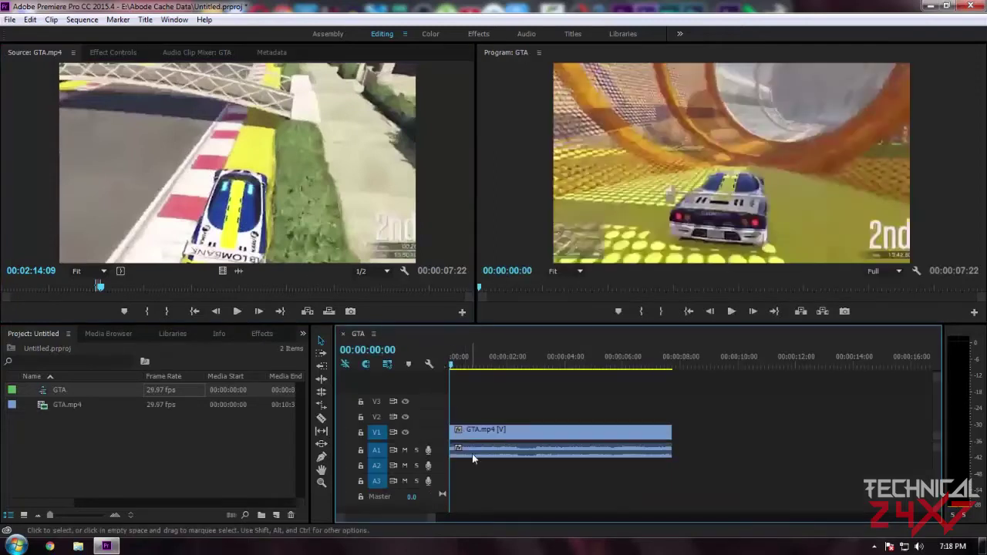
{"action": "left_click", "coordinate": [454, 364]}
{"action": "left_click_drag", "start_coordinate": [454, 364], "coordinate": [466, 364]}
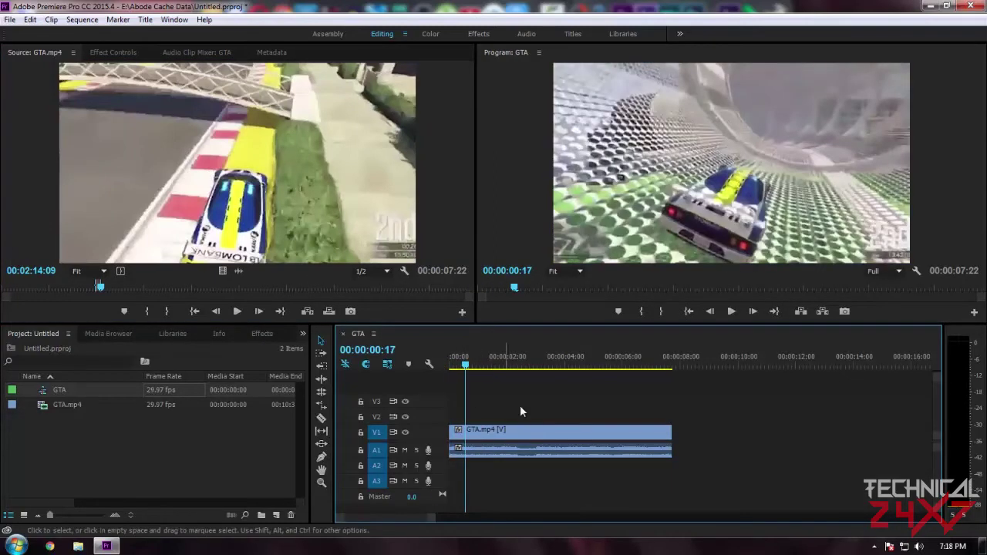
{"action": "left_click", "coordinate": [547, 435]}
{"action": "left_click", "coordinate": [560, 478]}
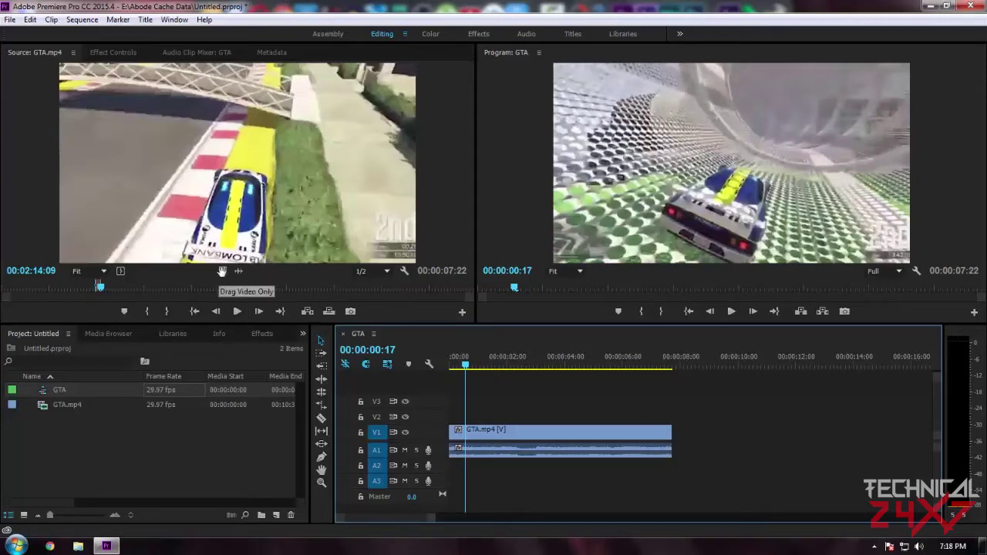
Step: Add video-only and audio-only copies of the range, then delete those extra clips
{"action": "left_click_drag", "start_coordinate": [222, 270], "coordinate": [683, 433]}
{"action": "left_click_drag", "start_coordinate": [682, 357], "coordinate": [735, 367]}
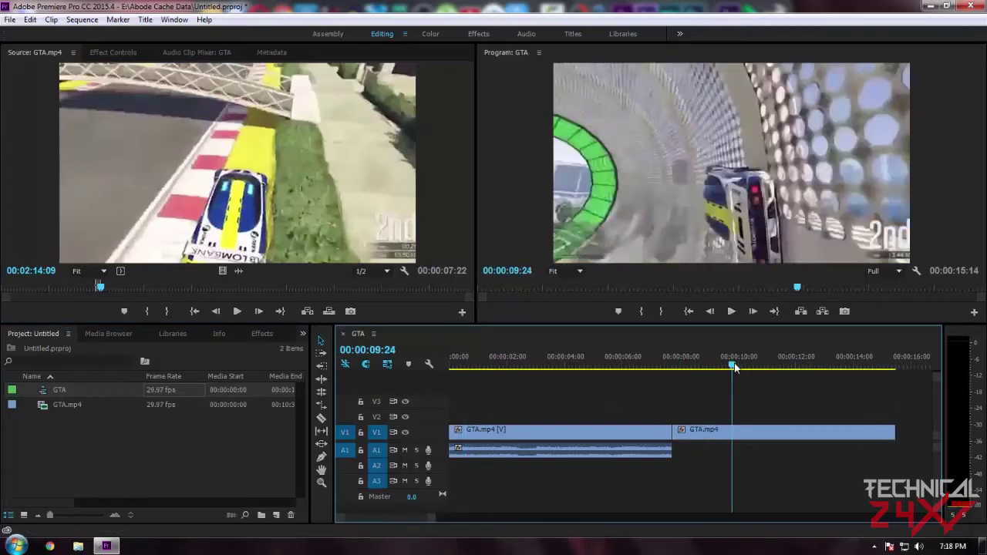
{"action": "left_click_drag", "start_coordinate": [234, 271], "coordinate": [696, 451]}
{"action": "left_click", "coordinate": [702, 430]}
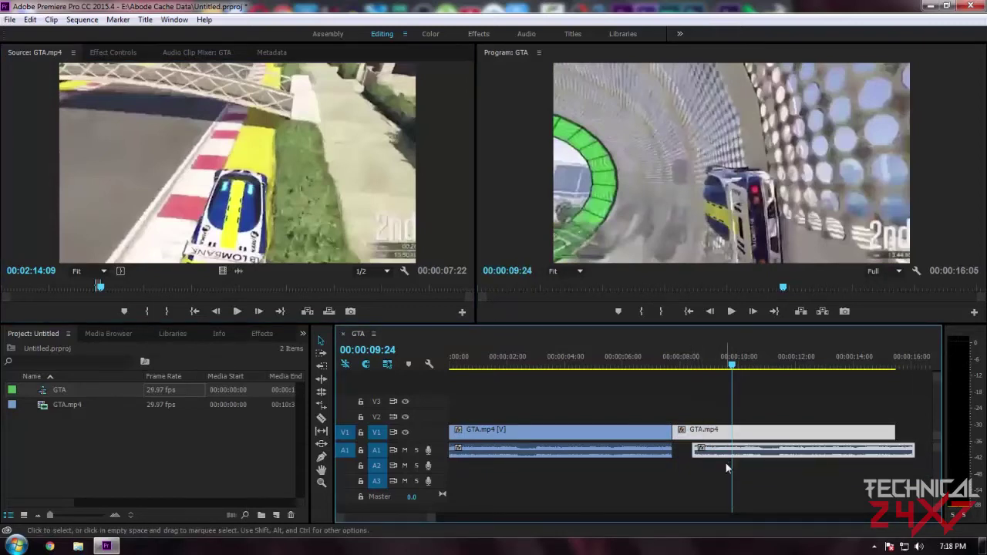
{"action": "key", "text": "Delete"}
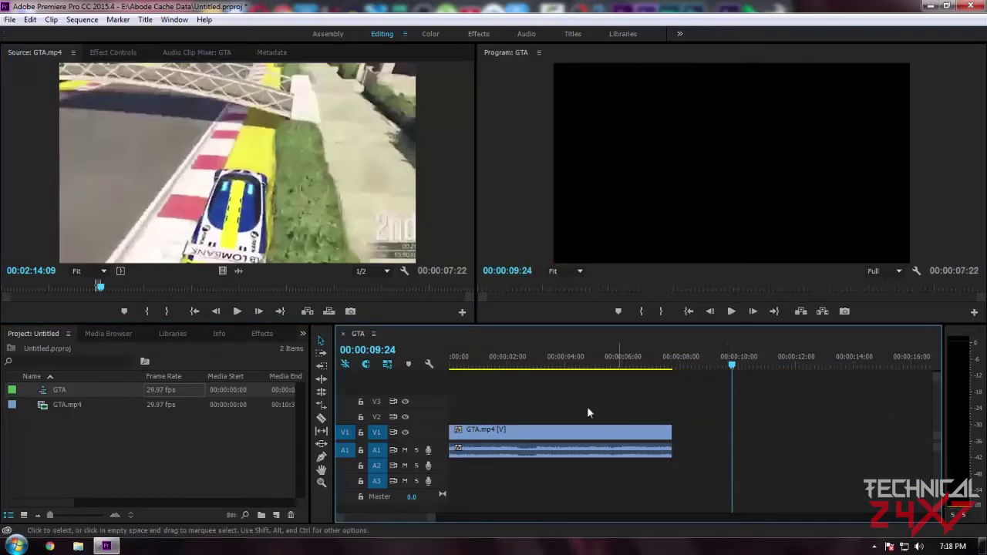
Step: Skim the GTA.mp4 source to the next shot near 00:03:52
{"action": "left_click", "coordinate": [239, 315]}
{"action": "left_click", "coordinate": [148, 288]}
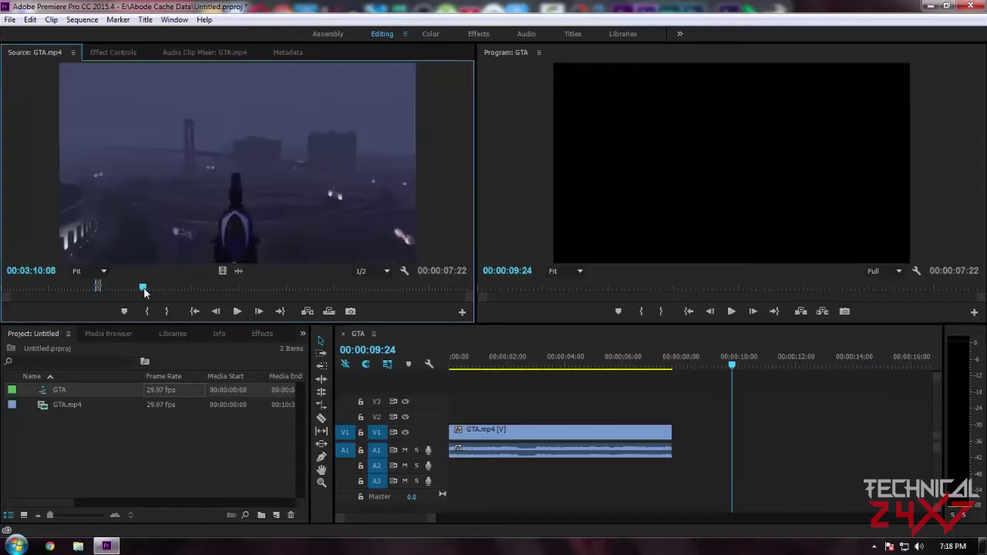
{"action": "left_click_drag", "start_coordinate": [149, 290], "coordinate": [177, 290]}
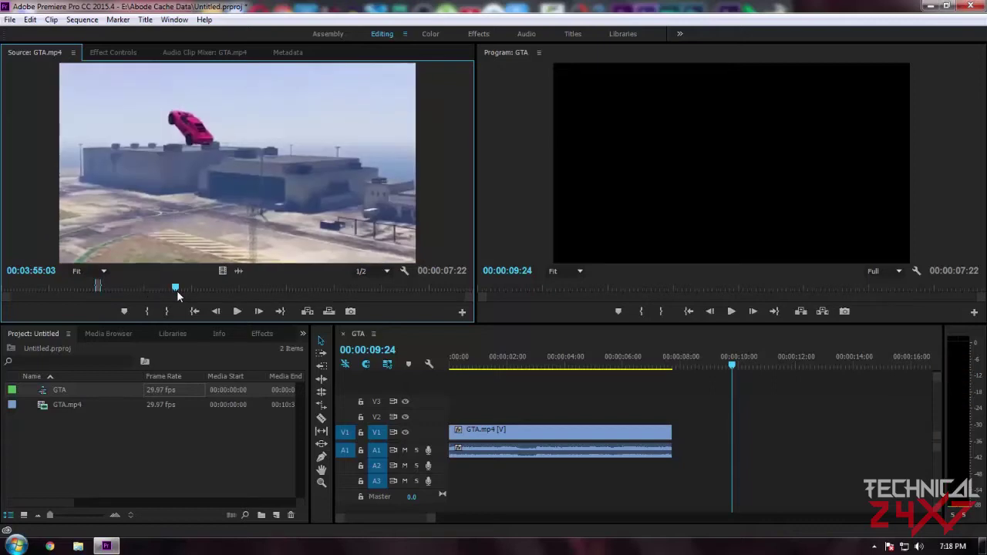
{"action": "left_click", "coordinate": [223, 316]}
{"action": "left_click", "coordinate": [223, 316]}
{"action": "left_click_drag", "start_coordinate": [223, 316], "coordinate": [223, 316]}
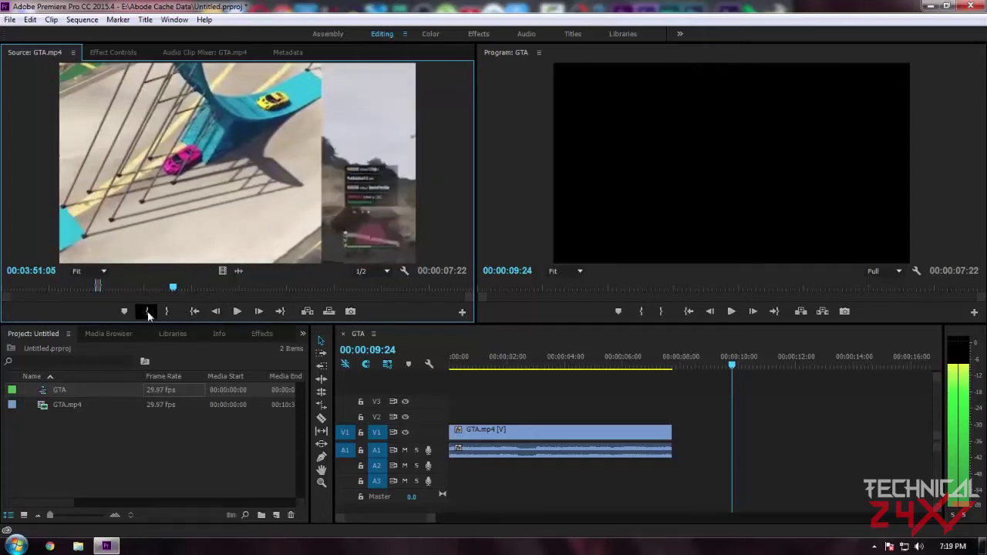
Step: Mark an 11-second shot from 00:03:51:07, append it after the first clip, and review the join
{"action": "left_click", "coordinate": [147, 313]}
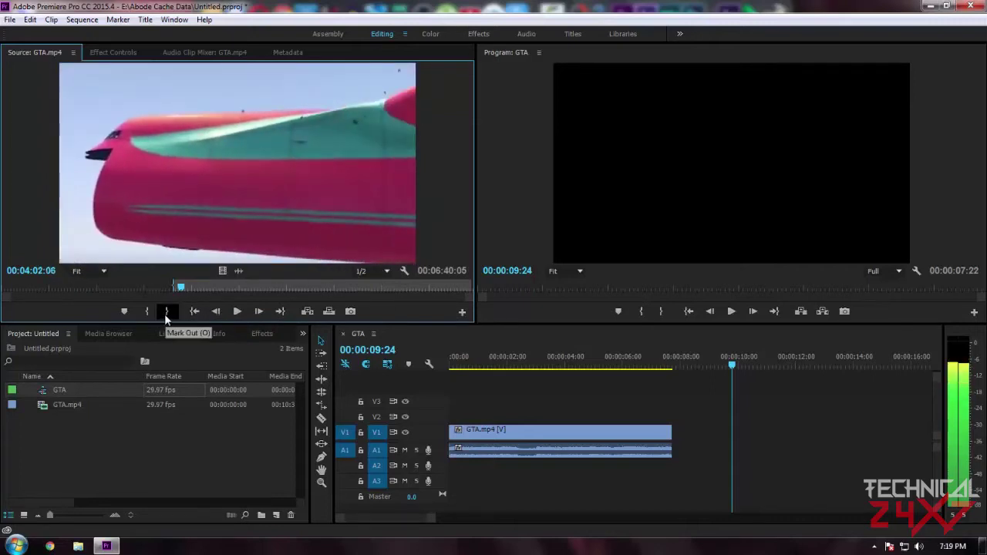
{"action": "left_click", "coordinate": [165, 313]}
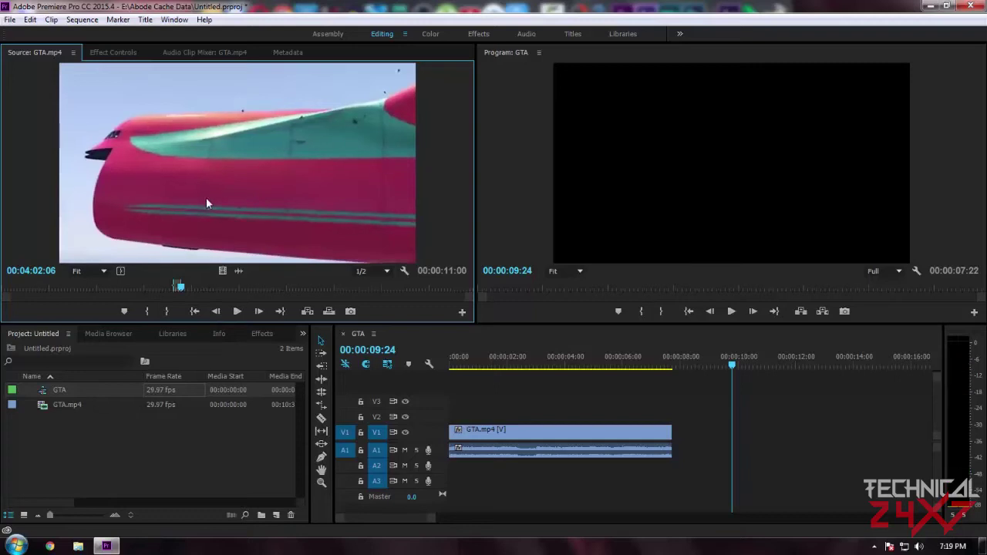
{"action": "left_click_drag", "start_coordinate": [400, 318], "coordinate": [686, 440]}
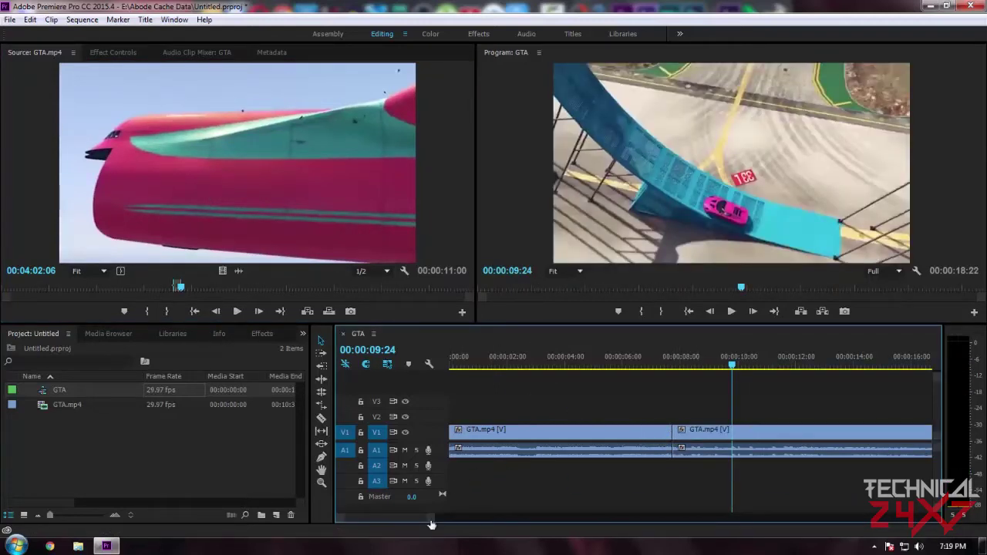
{"action": "left_click_drag", "start_coordinate": [432, 525], "coordinate": [597, 525]}
{"action": "left_click_drag", "start_coordinate": [562, 370], "coordinate": [596, 407]}
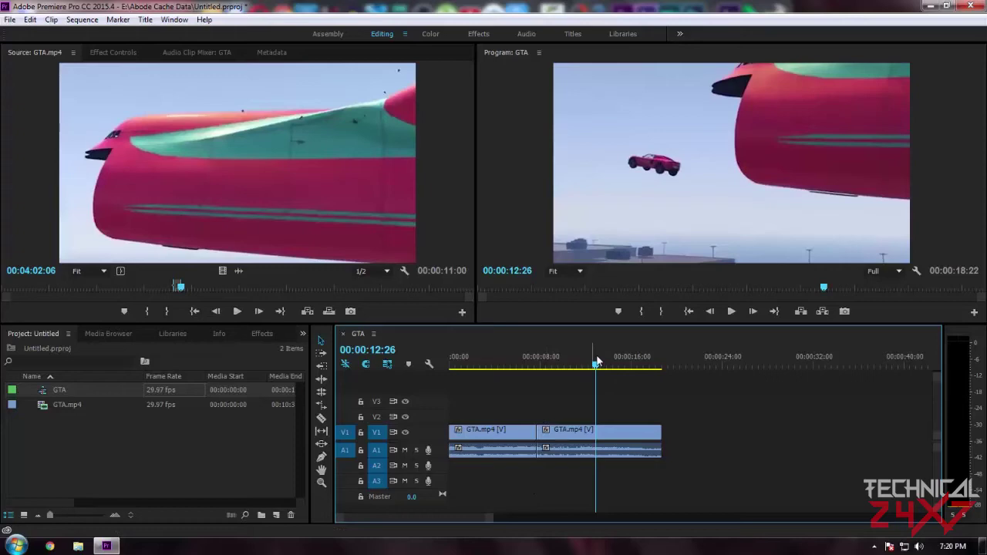
{"action": "left_click_drag", "start_coordinate": [598, 363], "coordinate": [548, 371]}
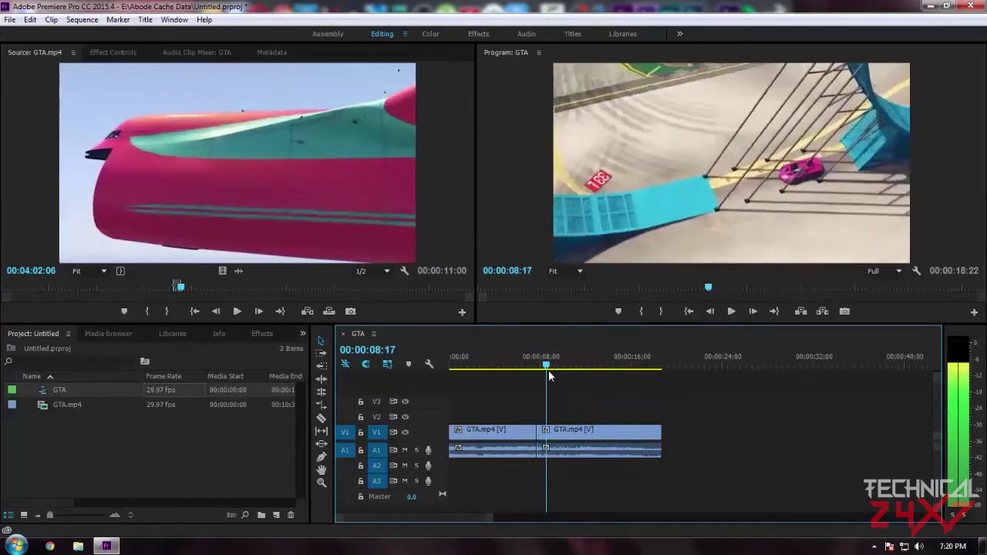
Step: Expand Video Transitions > Dissolve in the Effects panel
{"action": "left_click", "coordinate": [38, 333]}
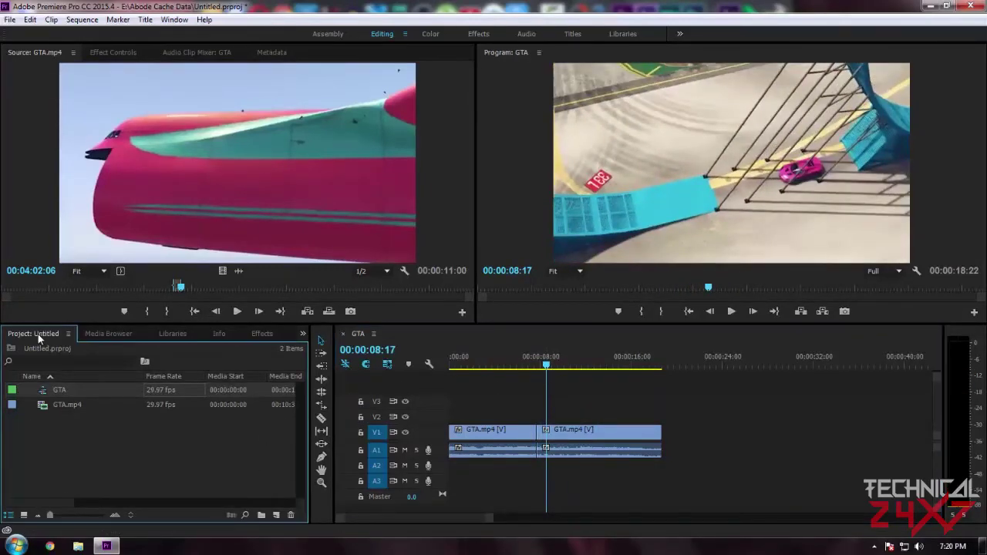
{"action": "left_click", "coordinate": [262, 334]}
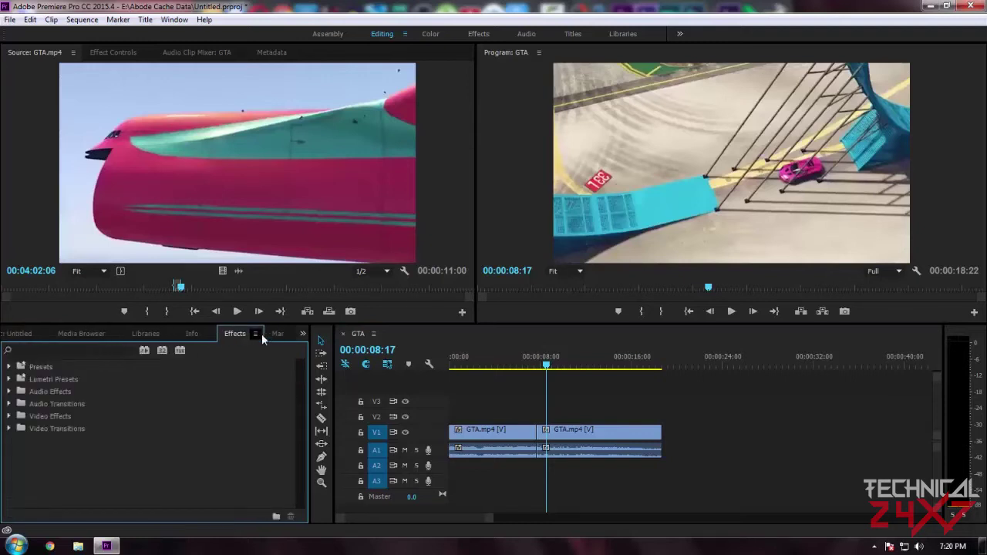
{"action": "left_click", "coordinate": [9, 429]}
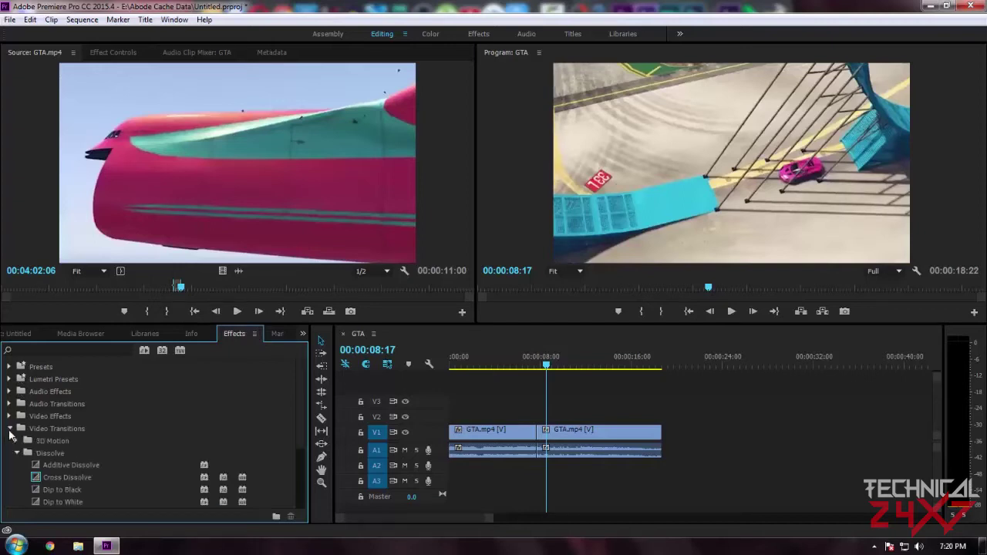
{"action": "left_click", "coordinate": [14, 453]}
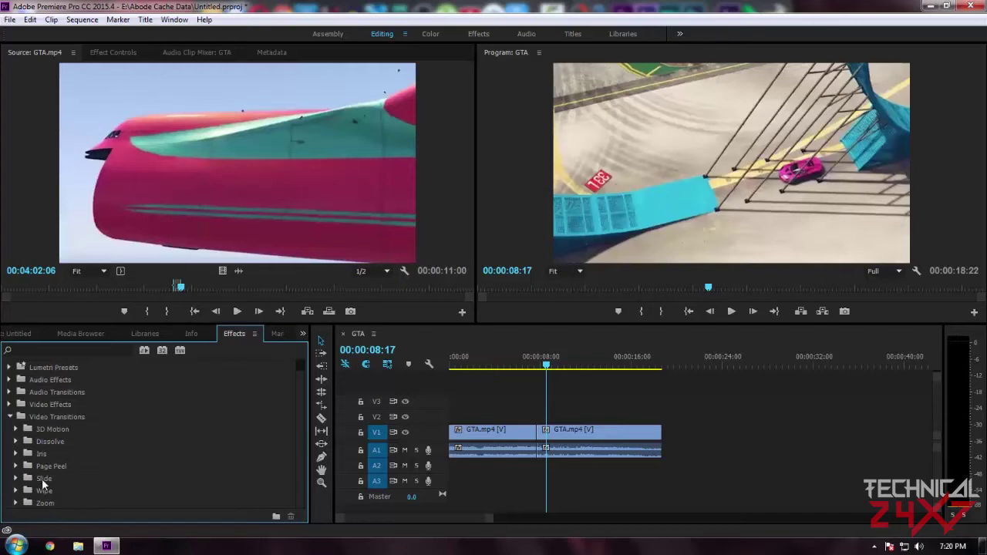
{"action": "left_click", "coordinate": [15, 441]}
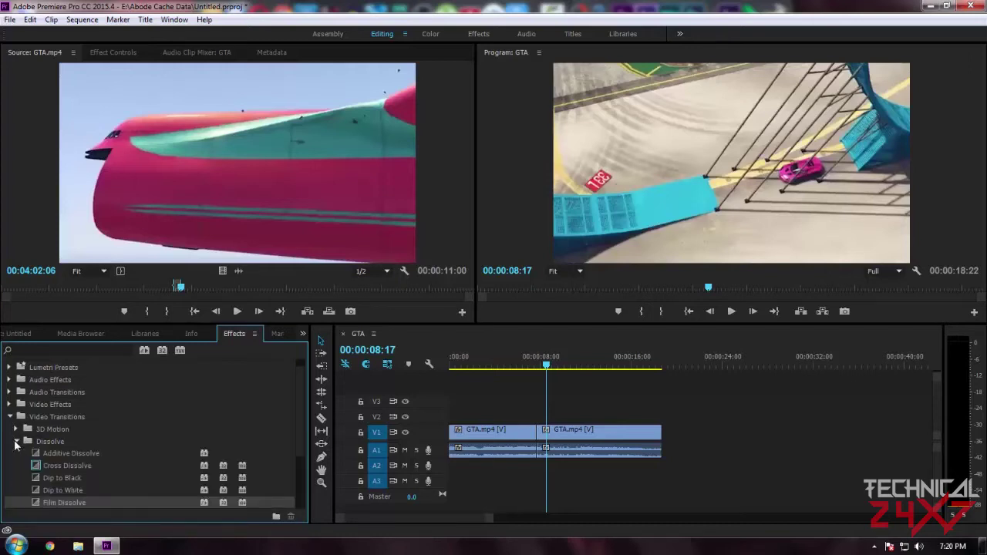
{"action": "scroll", "coordinate": [62, 446], "scroll_direction": "down", "scroll_amount": 1}
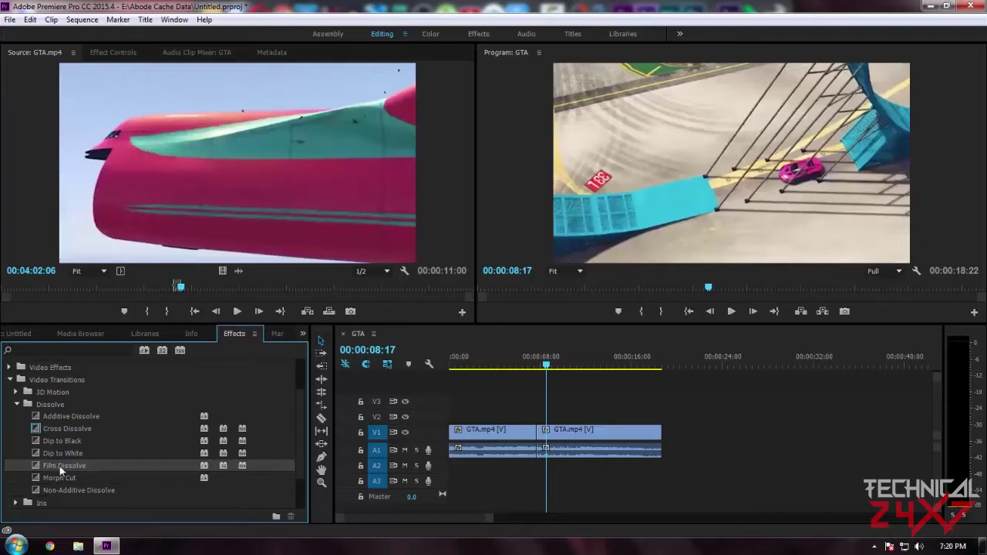
Step: Apply Film Dissolve at the cut between the two clips and play it back
{"action": "left_click_drag", "start_coordinate": [130, 464], "coordinate": [545, 448]}
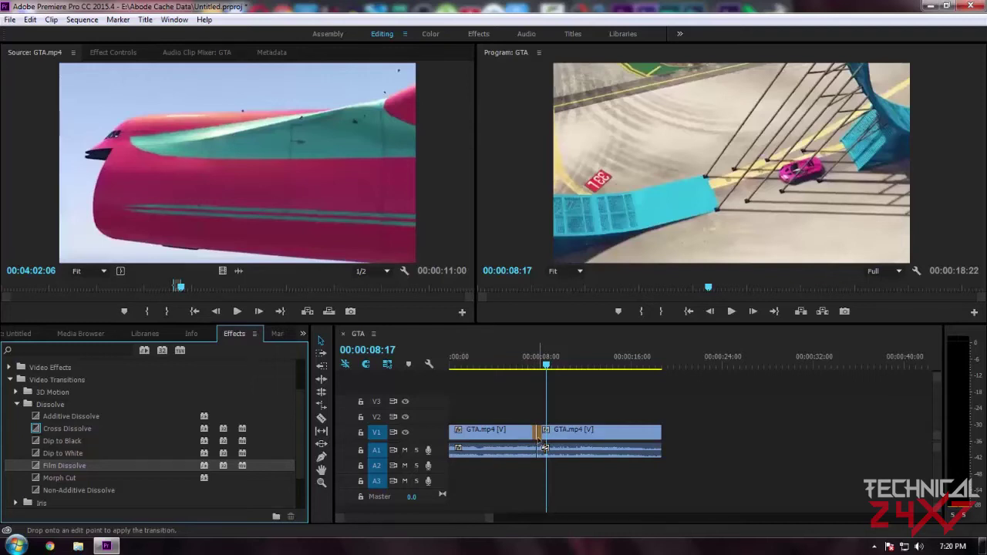
{"action": "left_click_drag", "start_coordinate": [544, 448], "coordinate": [545, 447]}
{"action": "left_click", "coordinate": [523, 359]}
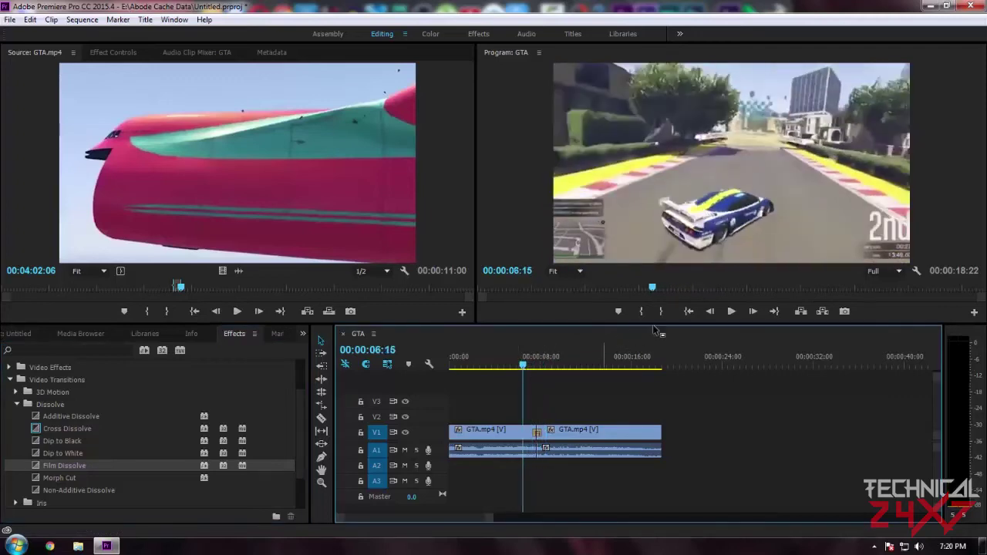
{"action": "left_click", "coordinate": [730, 312]}
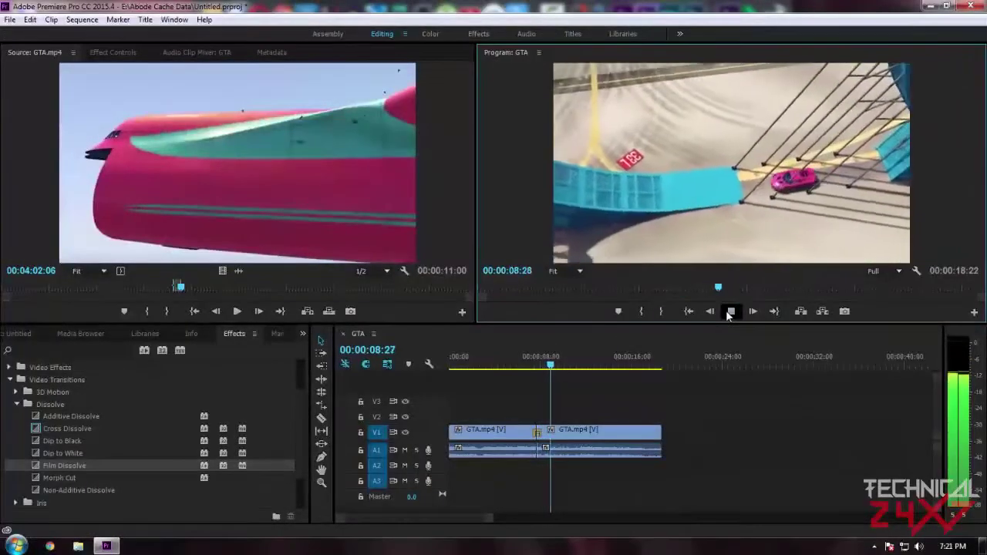
{"action": "left_click", "coordinate": [731, 312]}
{"action": "mouse_move", "coordinate": [553, 365]}
{"action": "left_mouse_down"}
{"action": "mouse_move", "coordinate": [532, 367]}
{"action": "mouse_move", "coordinate": [554, 366]}
{"action": "left_mouse_up"}
Step: Replace it with Additive Dissolve at the cut and preview the result
{"action": "left_click_drag", "start_coordinate": [62, 415], "coordinate": [538, 435]}
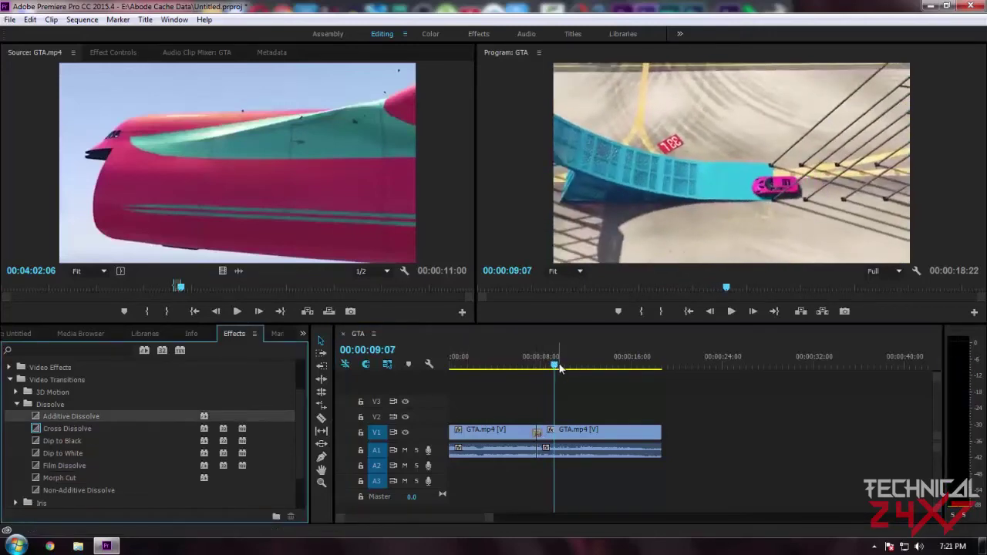
{"action": "left_click_drag", "start_coordinate": [554, 365], "coordinate": [524, 365]}
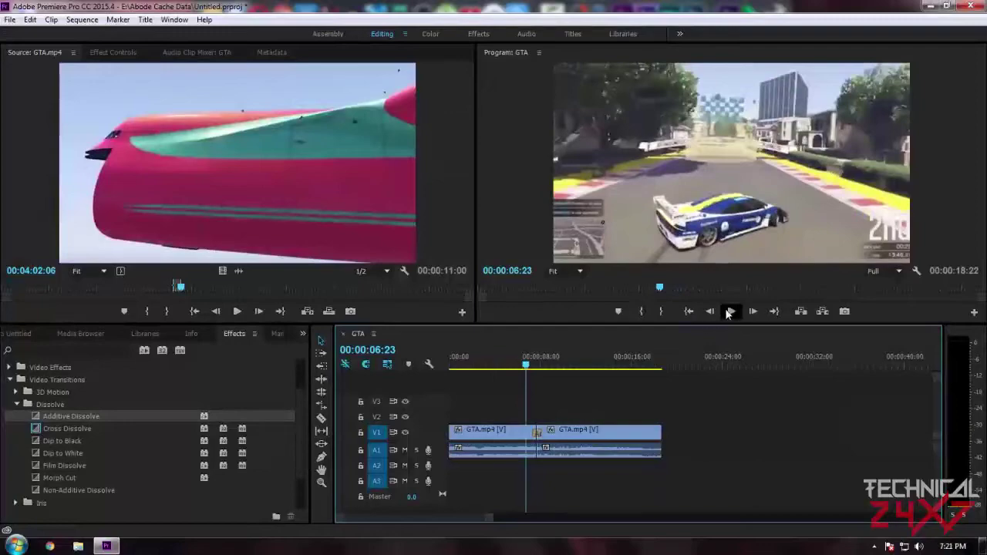
{"action": "left_click", "coordinate": [729, 311]}
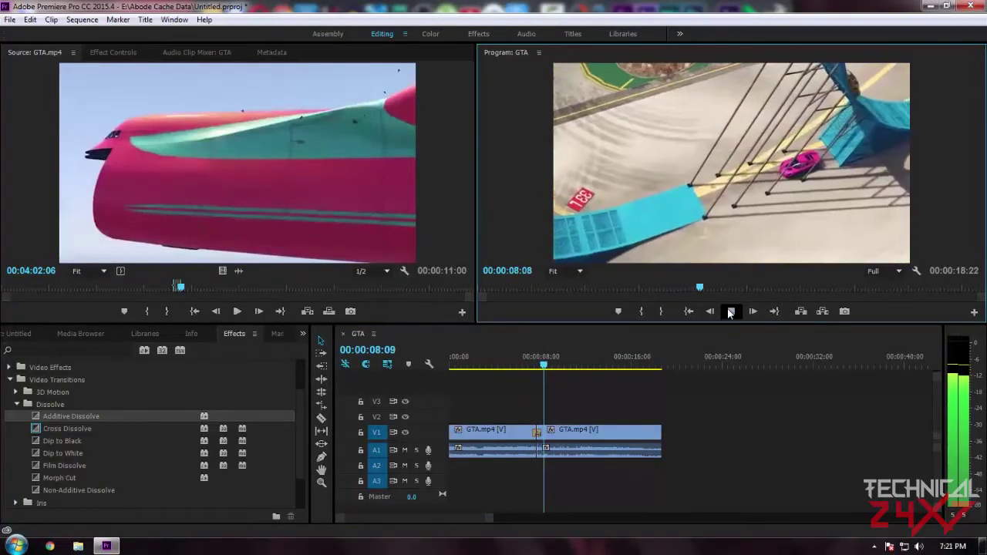
{"action": "left_click", "coordinate": [729, 312]}
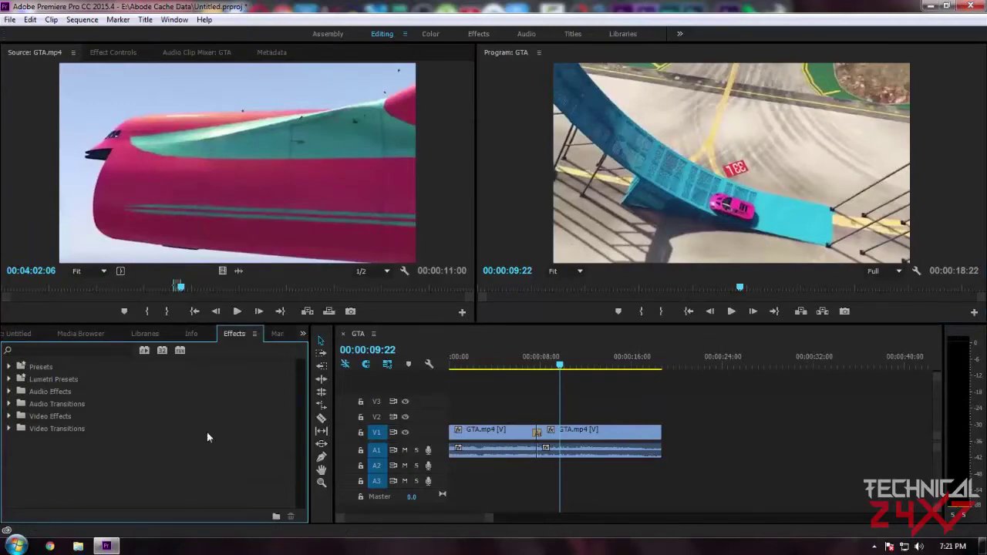
Step: Expand Video Effects > Color Correction in the Effects panel
{"action": "mouse_move", "coordinate": [560, 364]}
{"action": "left_mouse_down"}
{"action": "mouse_move", "coordinate": [531, 365]}
{"action": "mouse_move", "coordinate": [552, 364]}
{"action": "left_mouse_up"}
{"action": "left_click", "coordinate": [10, 417]}
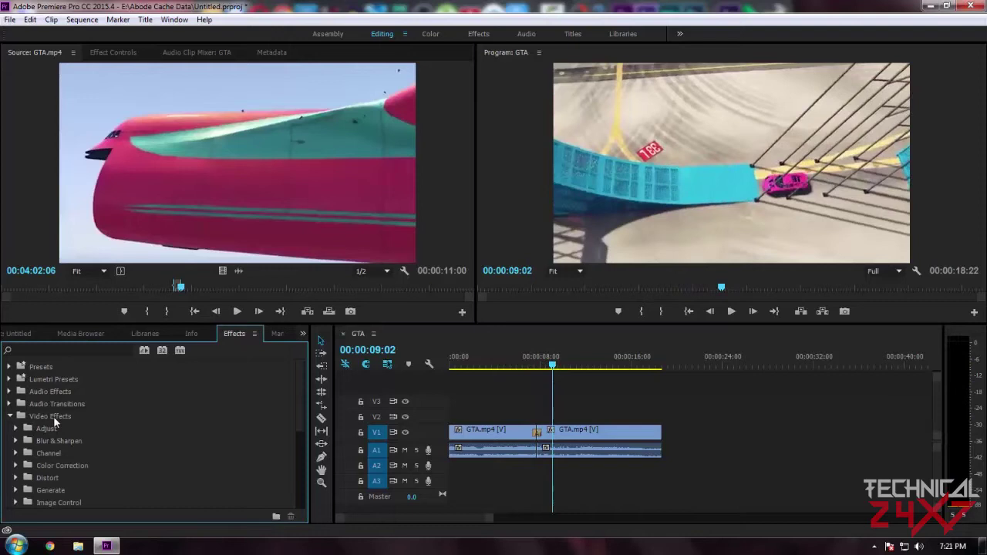
{"action": "scroll", "coordinate": [96, 441], "scroll_direction": "down", "scroll_amount": 1}
{"action": "left_click", "coordinate": [15, 454]}
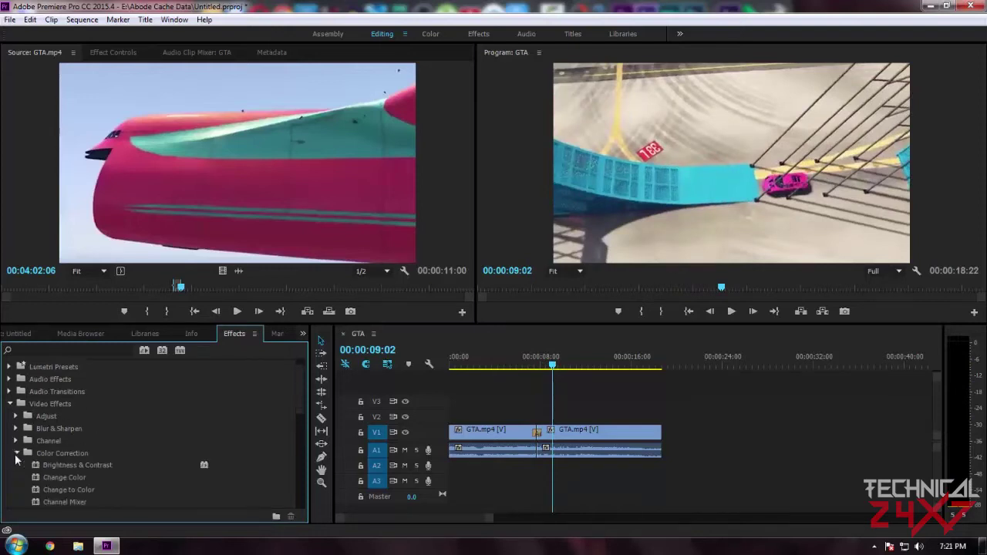
{"action": "scroll", "coordinate": [122, 468], "scroll_direction": "down", "scroll_amount": 3}
{"action": "left_click", "coordinate": [66, 427]}
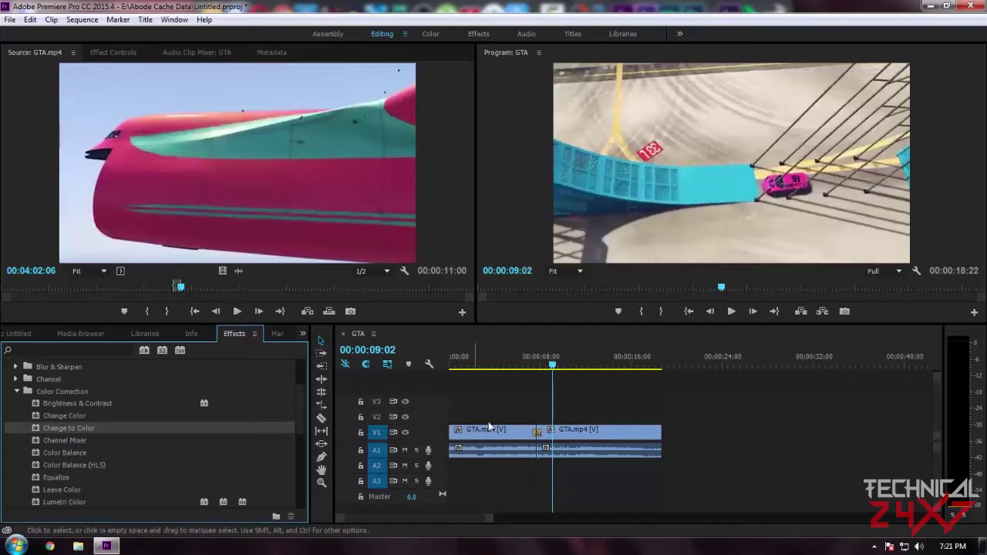
Step: Jump the playhead to the 00:00:08:12 cut and select the second GTA.mp4 clip
{"action": "left_click", "coordinate": [604, 482]}
{"action": "key", "text": "Up"}
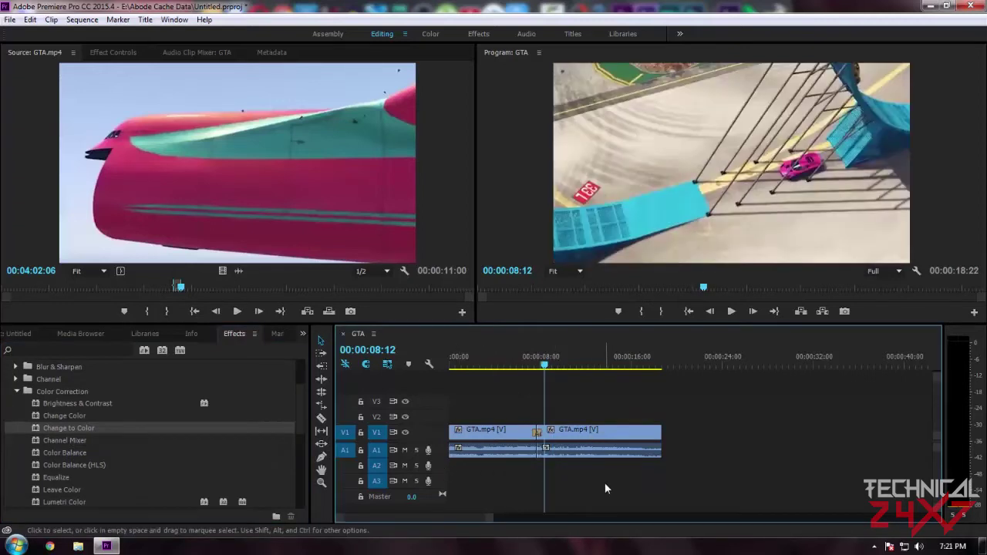
{"action": "left_click", "coordinate": [583, 436]}
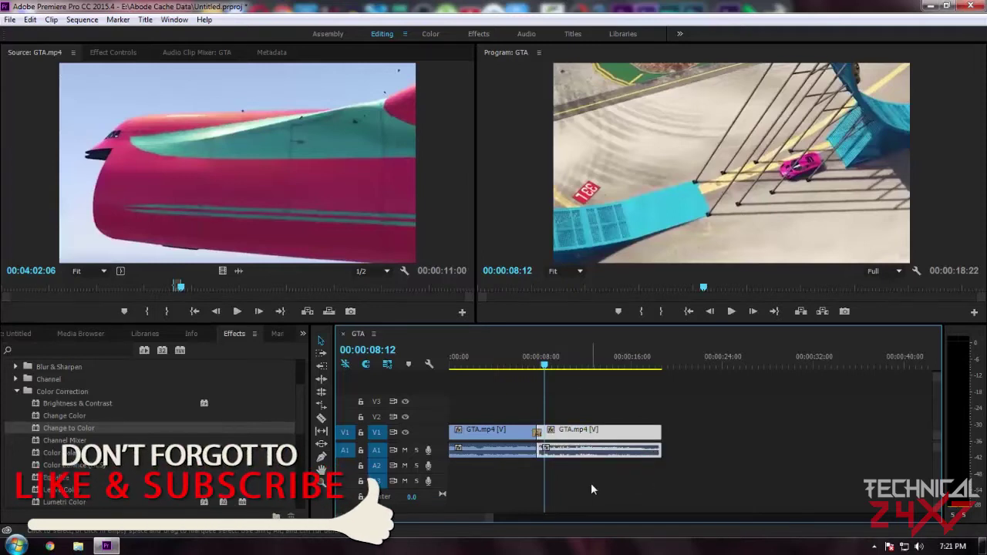
Step: Show the second clip's Effect Controls with the Motion settings expanded
{"action": "left_click", "coordinate": [112, 52]}
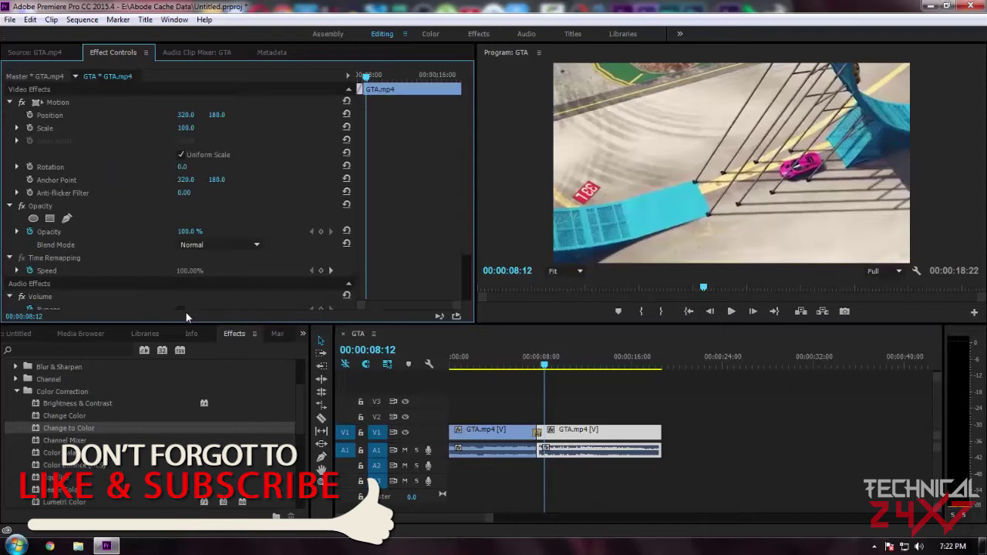
{"action": "scroll", "coordinate": [112, 180], "scroll_direction": "down", "scroll_amount": 2}
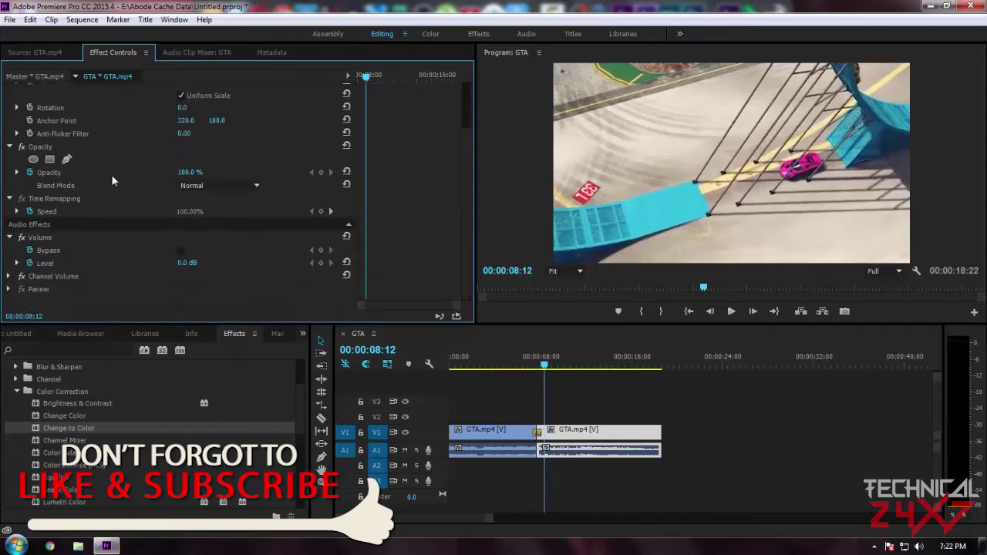
{"action": "scroll", "coordinate": [112, 179], "scroll_direction": "up", "scroll_amount": 2}
{"action": "left_click", "coordinate": [11, 102]}
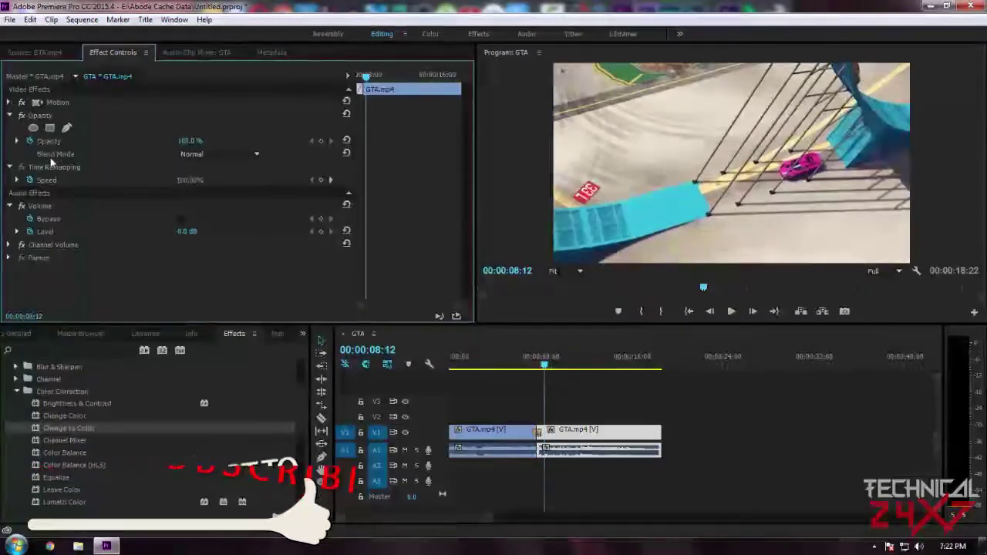
{"action": "left_click", "coordinate": [9, 116]}
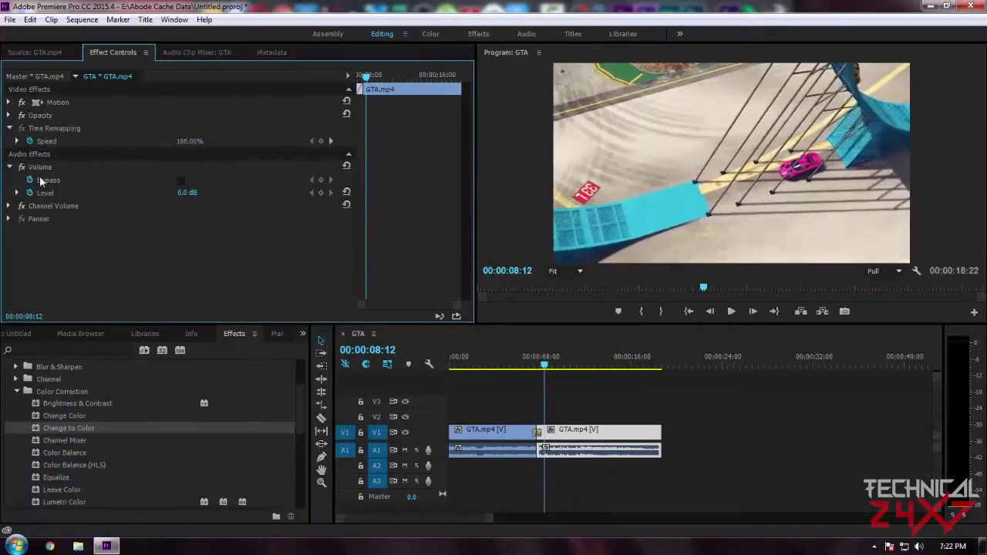
{"action": "left_click", "coordinate": [9, 102]}
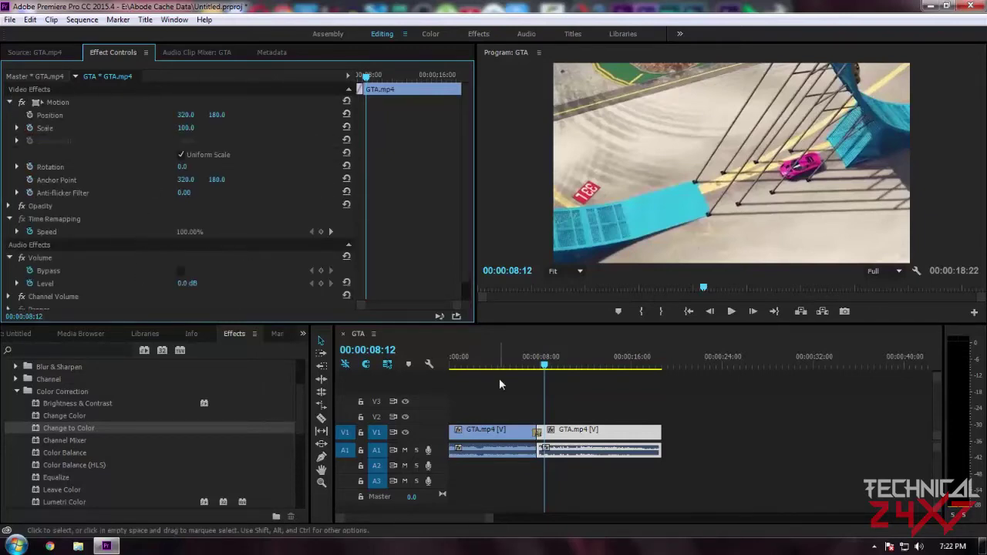
{"action": "left_click", "coordinate": [63, 105]}
Step: Try changing Position and Scale, undoing each back to its original value
{"action": "left_click", "coordinate": [84, 115]}
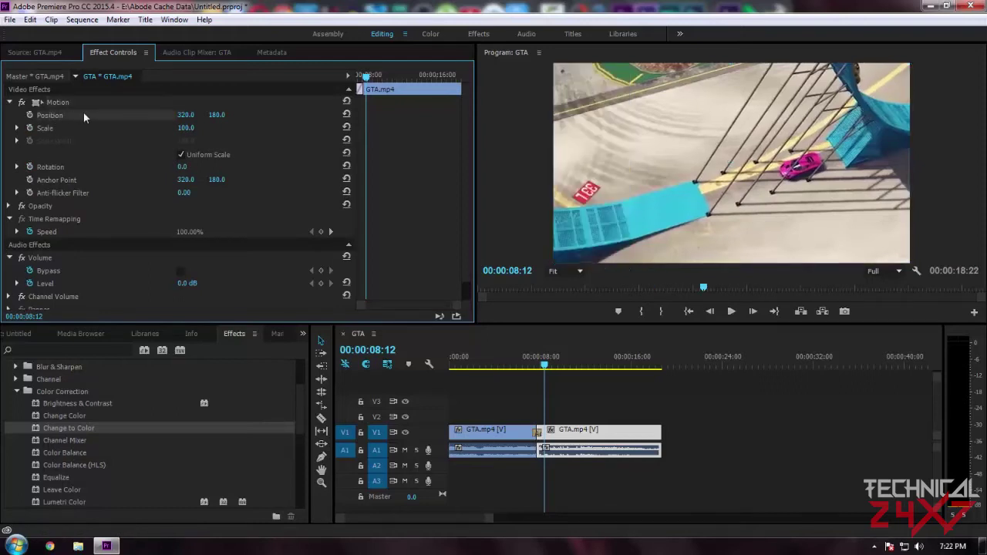
{"action": "left_click", "coordinate": [47, 128]}
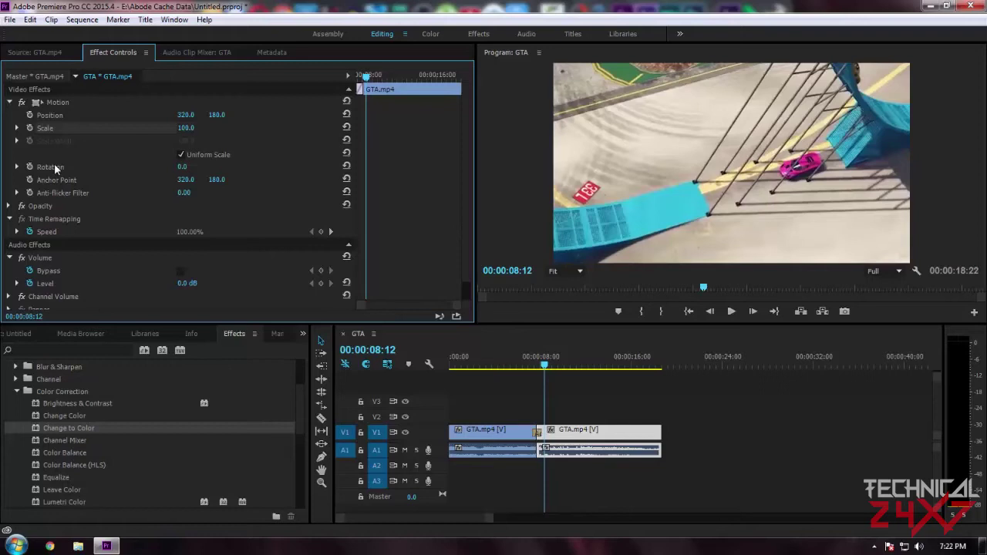
{"action": "left_click", "coordinate": [180, 116]}
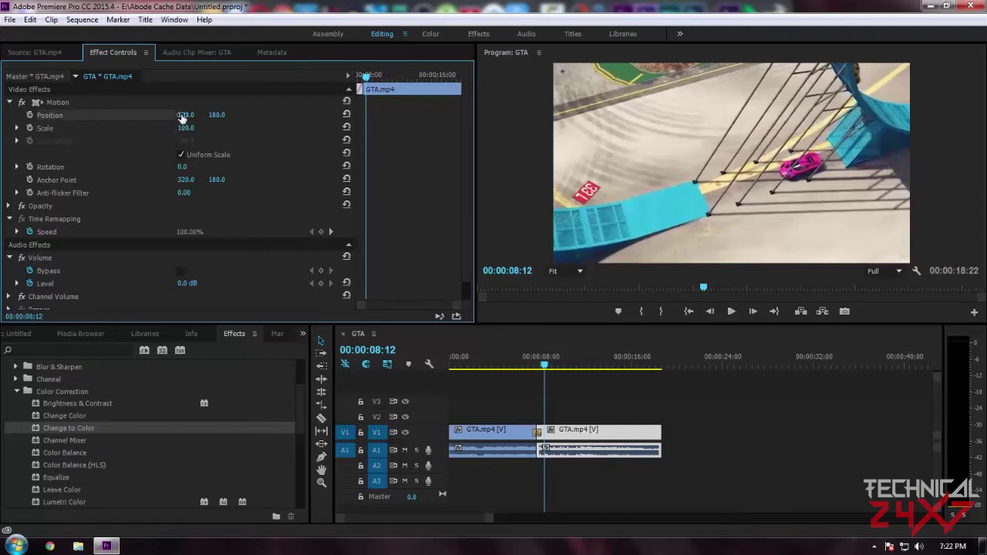
{"action": "left_click_drag", "start_coordinate": [186, 115], "coordinate": [221, 115]}
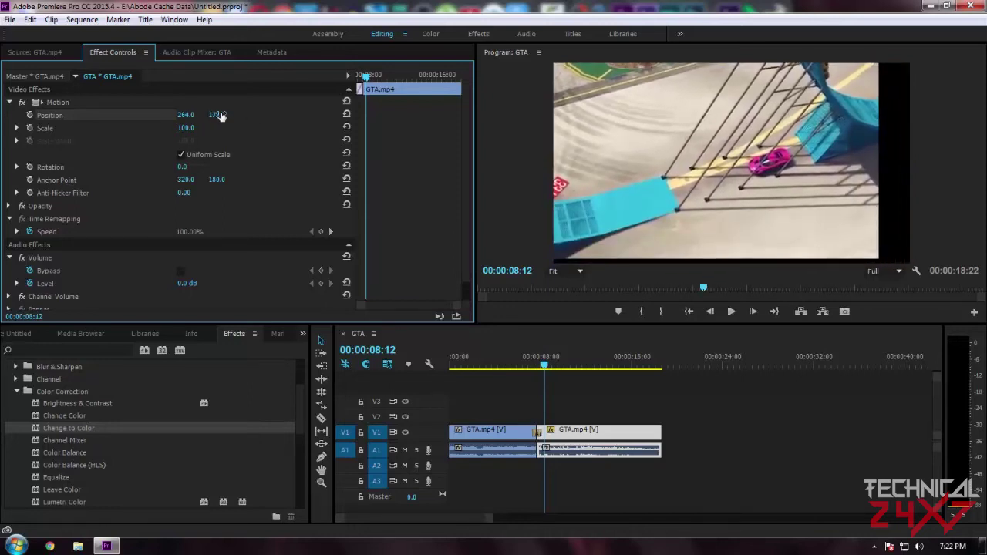
{"action": "key", "text": "ctrl+z"}
{"action": "key", "text": "ctrl+z"}
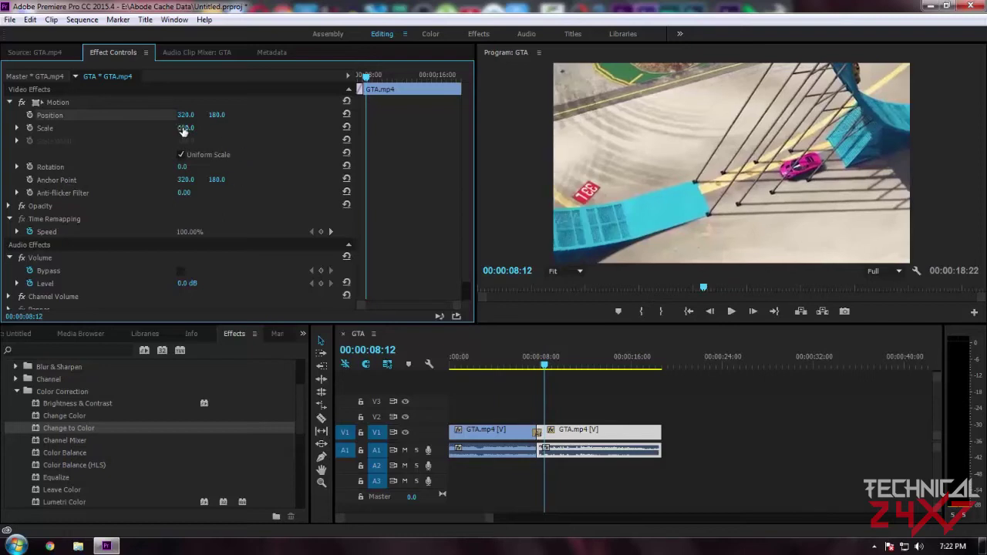
{"action": "mouse_move", "coordinate": [182, 130]}
{"action": "left_mouse_down"}
{"action": "mouse_move", "coordinate": [222, 130]}
{"action": "mouse_move", "coordinate": [189, 130]}
{"action": "left_mouse_up"}
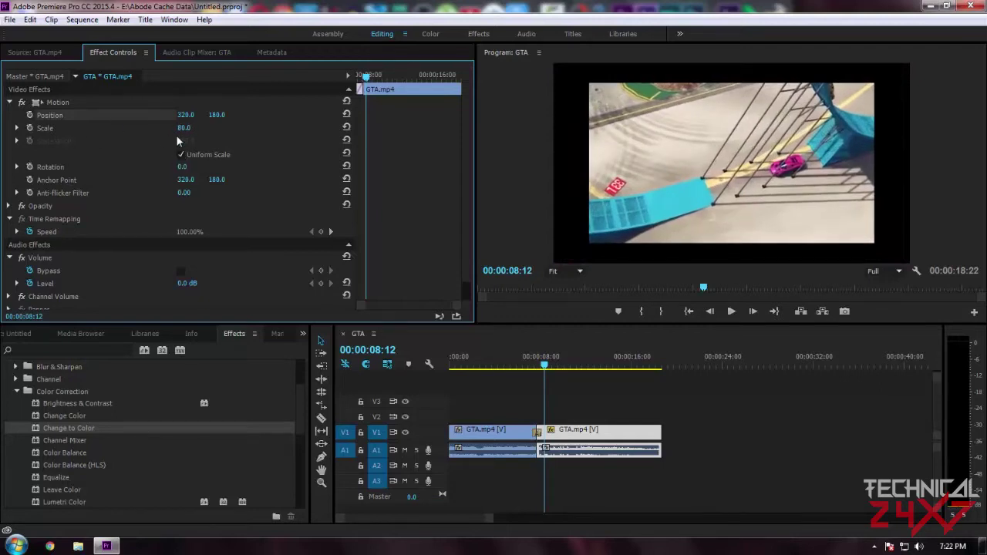
{"action": "key", "text": "ctrl+z"}
Step: Uncheck Uniform Scale, then try Scale Height and a -15° rotation, undoing both
{"action": "left_click", "coordinate": [179, 154]}
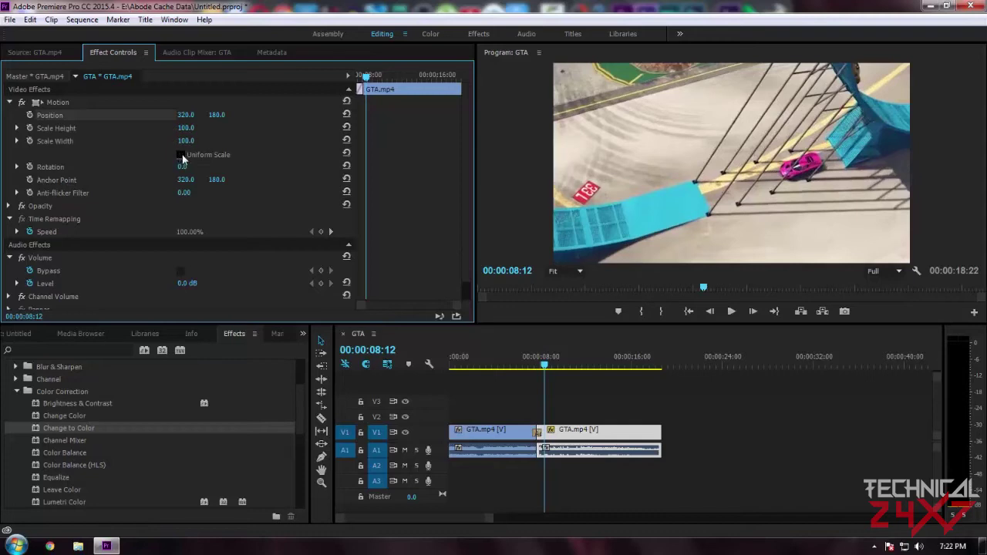
{"action": "mouse_move", "coordinate": [184, 128]}
{"action": "left_mouse_down"}
{"action": "mouse_move", "coordinate": [175, 129]}
{"action": "mouse_move", "coordinate": [179, 141]}
{"action": "left_mouse_up"}
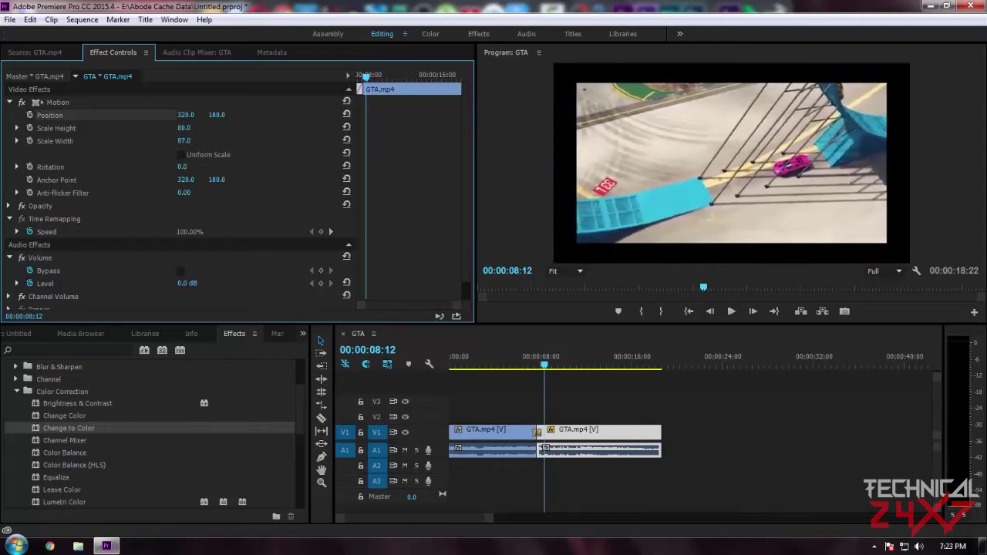
{"action": "key", "text": "ctrl+z"}
{"action": "key", "text": "ctrl+z"}
{"action": "key", "text": "ctrl+z"}
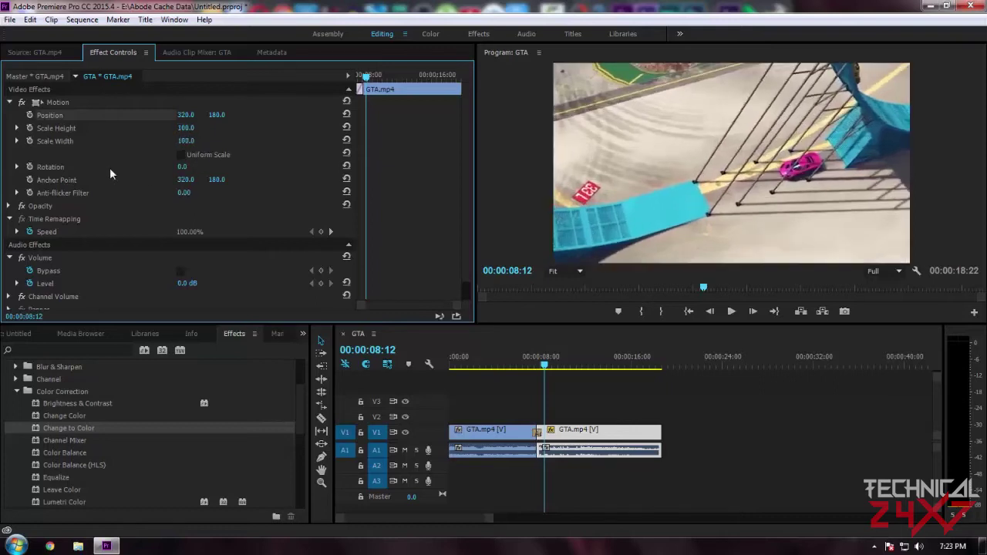
{"action": "left_click_drag", "start_coordinate": [185, 166], "coordinate": [197, 167]}
{"action": "key", "text": "ctrl+z"}
Step: Expand Opacity and add a keyframe at 100.0 %
{"action": "left_click", "coordinate": [184, 205]}
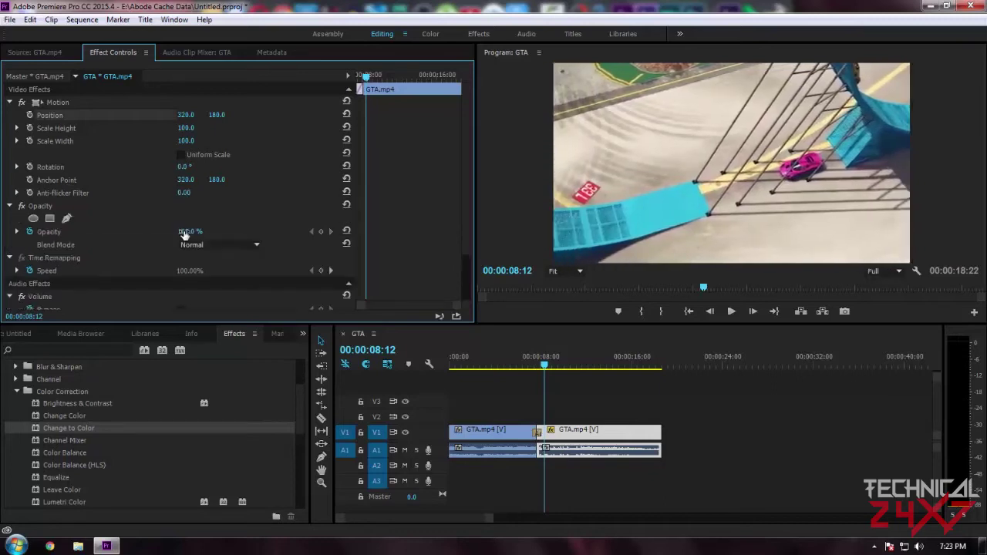
{"action": "left_click_drag", "start_coordinate": [185, 232], "coordinate": [131, 238]}
{"action": "scroll", "coordinate": [110, 245], "scroll_direction": "down", "scroll_amount": 1}
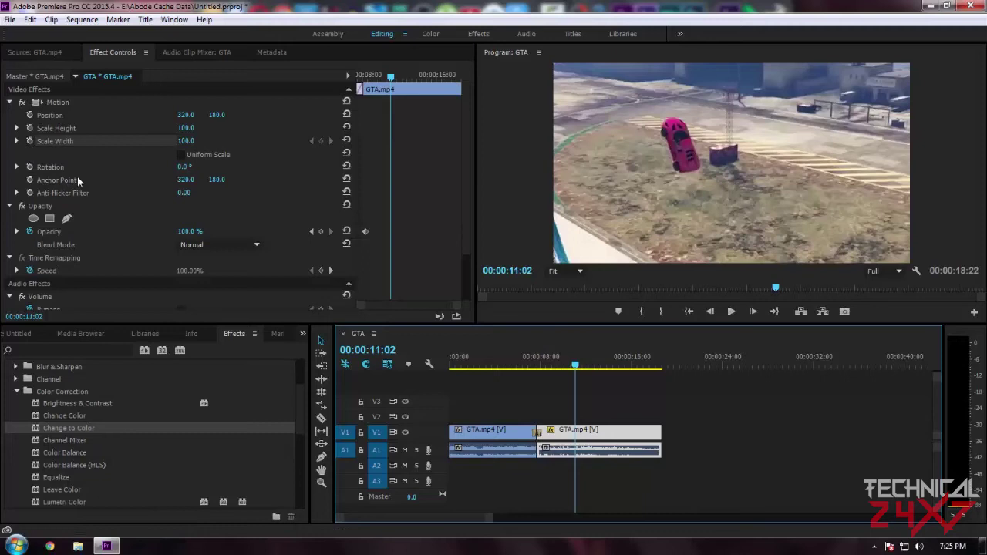
Step: Keyframe Scale Width stretched to about 200, then add a narrower keyframe at 00:00:12:11
{"action": "left_click", "coordinate": [31, 142]}
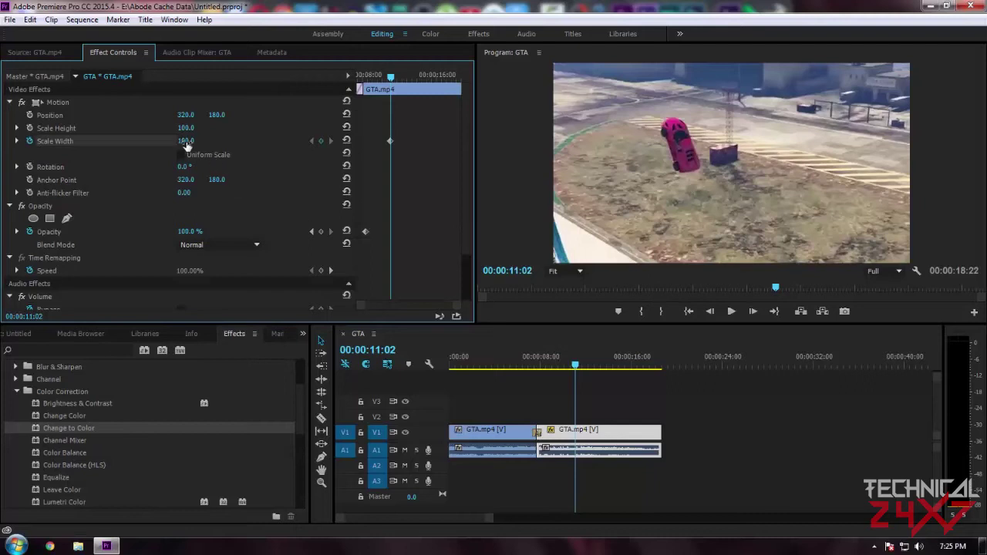
{"action": "left_click_drag", "start_coordinate": [185, 141], "coordinate": [192, 142]}
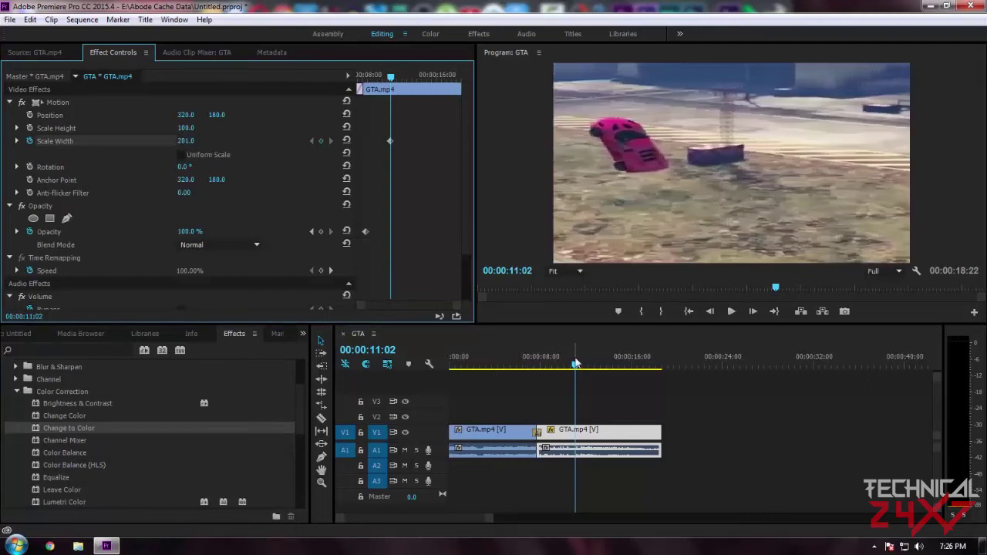
{"action": "key", "text": "space"}
{"action": "key", "text": "space"}
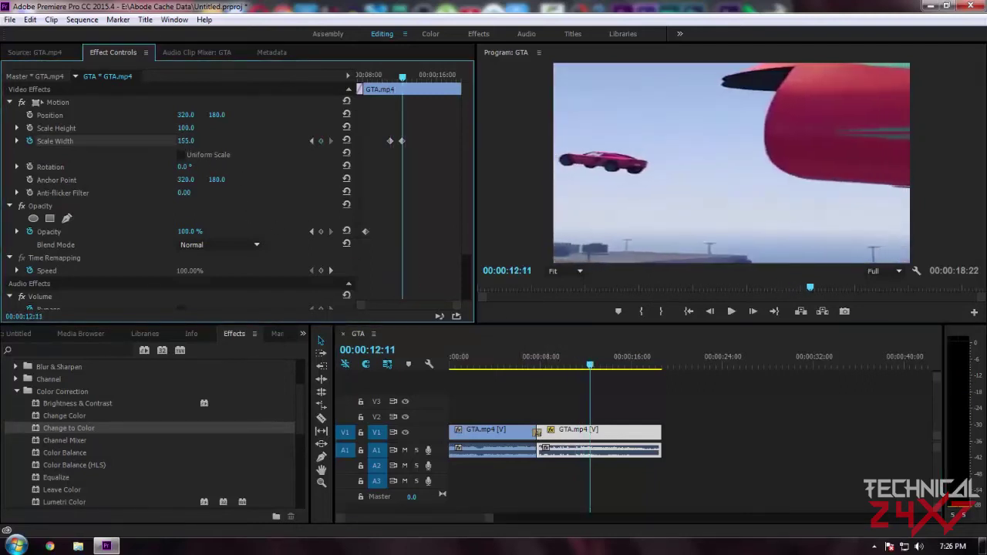
{"action": "left_click_drag", "start_coordinate": [192, 145], "coordinate": [151, 143]}
{"action": "mouse_move", "coordinate": [585, 363]}
{"action": "left_mouse_down"}
{"action": "mouse_move", "coordinate": [571, 367]}
{"action": "mouse_move", "coordinate": [600, 367]}
{"action": "left_mouse_up"}
{"action": "scroll", "coordinate": [232, 231], "scroll_direction": "down", "scroll_amount": 2}
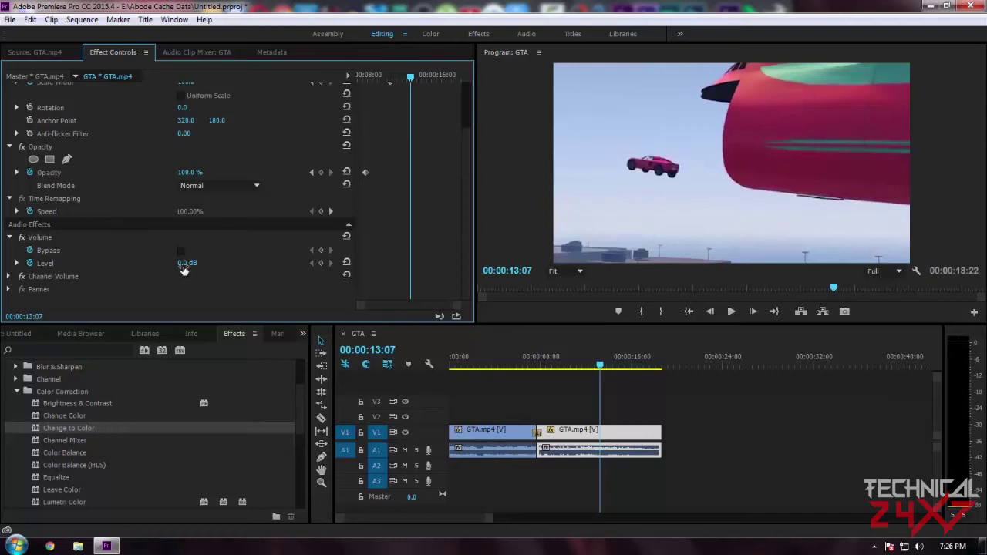
Step: Raise the second clip's Volume Level to 6.0 dB and expand Channel Volume
{"action": "left_click_drag", "start_coordinate": [183, 267], "coordinate": [231, 266]}
{"action": "left_click", "coordinate": [10, 276]}
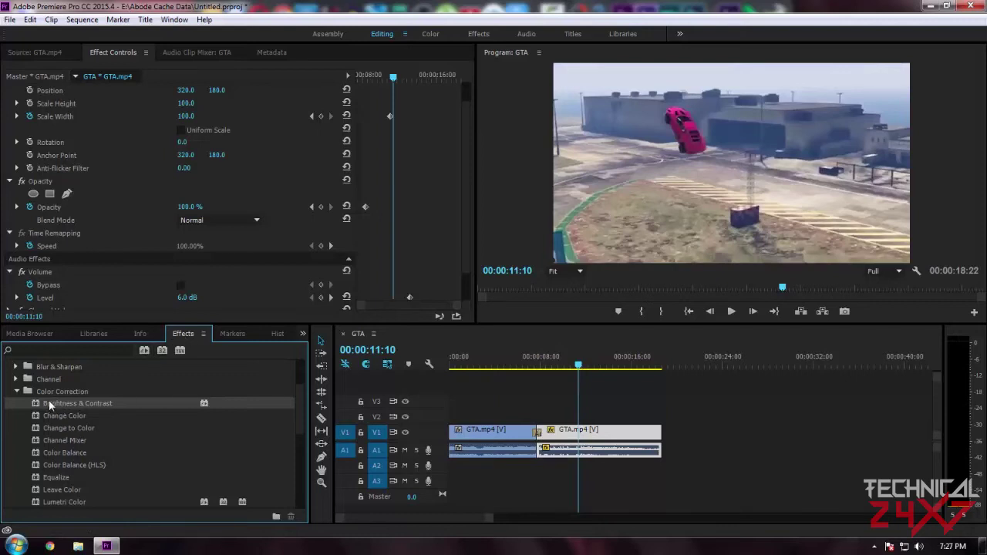
Step: Adjust the clip's Brightness value in the Effect Controls panel
{"action": "left_click_drag", "start_coordinate": [56, 401], "coordinate": [580, 432]}
{"action": "scroll", "coordinate": [135, 226], "scroll_direction": "up", "scroll_amount": 1}
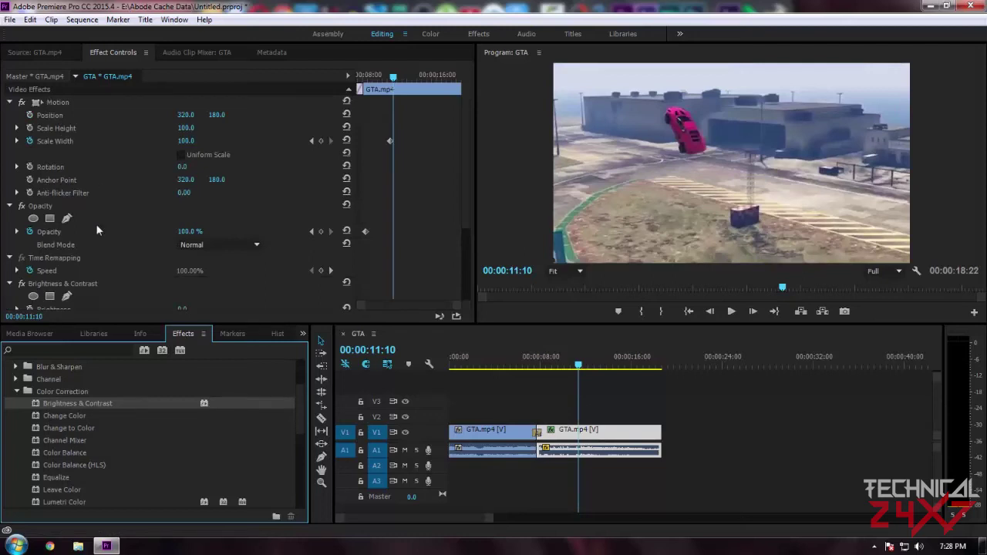
{"action": "scroll", "coordinate": [97, 229], "scroll_direction": "down", "scroll_amount": 2}
{"action": "scroll", "coordinate": [73, 121], "scroll_direction": "up", "scroll_amount": 2}
{"action": "scroll", "coordinate": [109, 243], "scroll_direction": "down", "scroll_amount": 2}
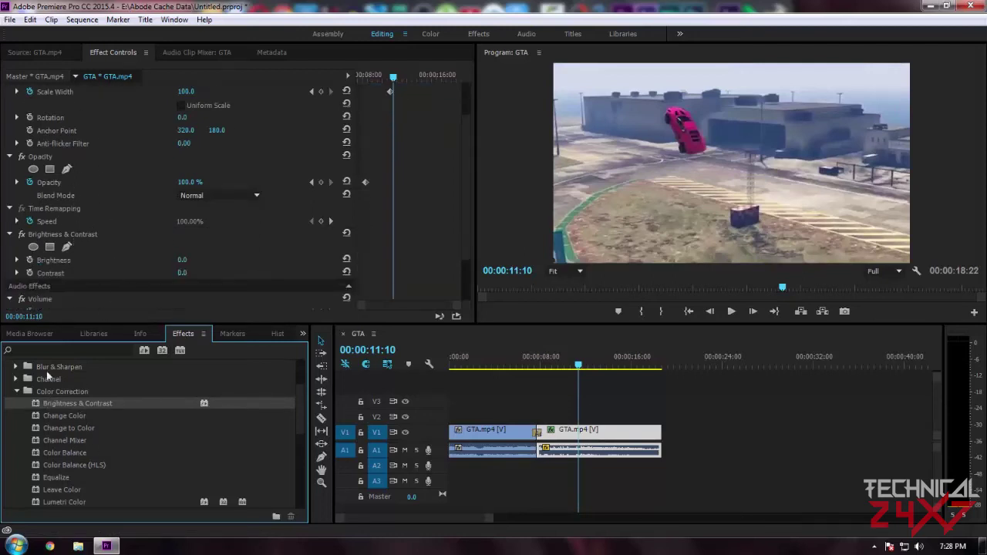
{"action": "scroll", "coordinate": [44, 290], "scroll_direction": "down", "scroll_amount": 2}
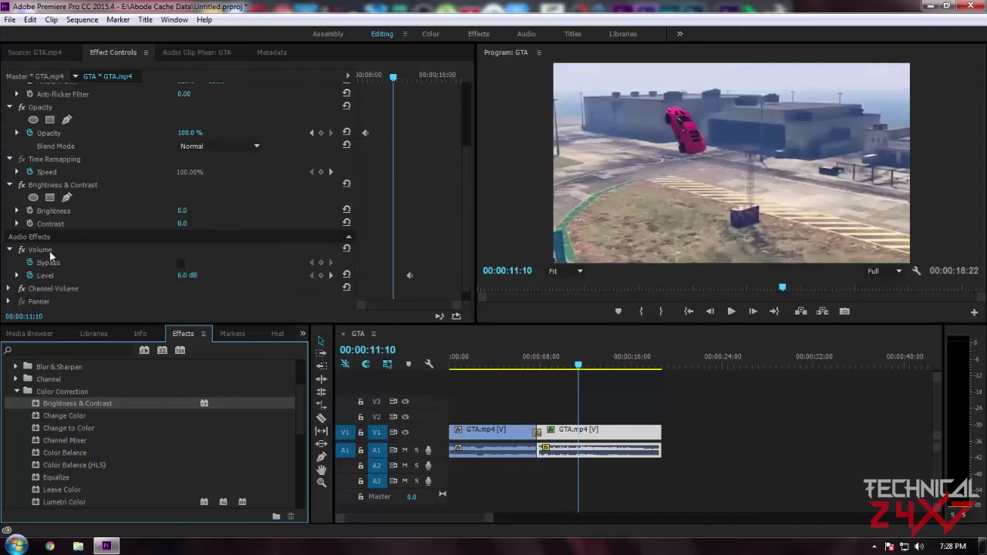
{"action": "scroll", "coordinate": [50, 251], "scroll_direction": "down", "scroll_amount": 1}
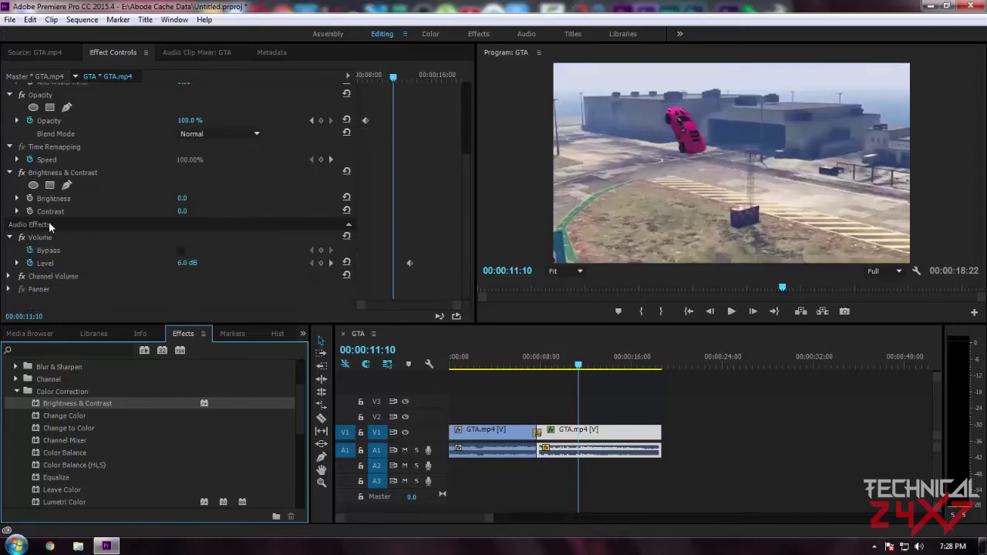
{"action": "scroll", "coordinate": [49, 221], "scroll_direction": "up", "scroll_amount": 3}
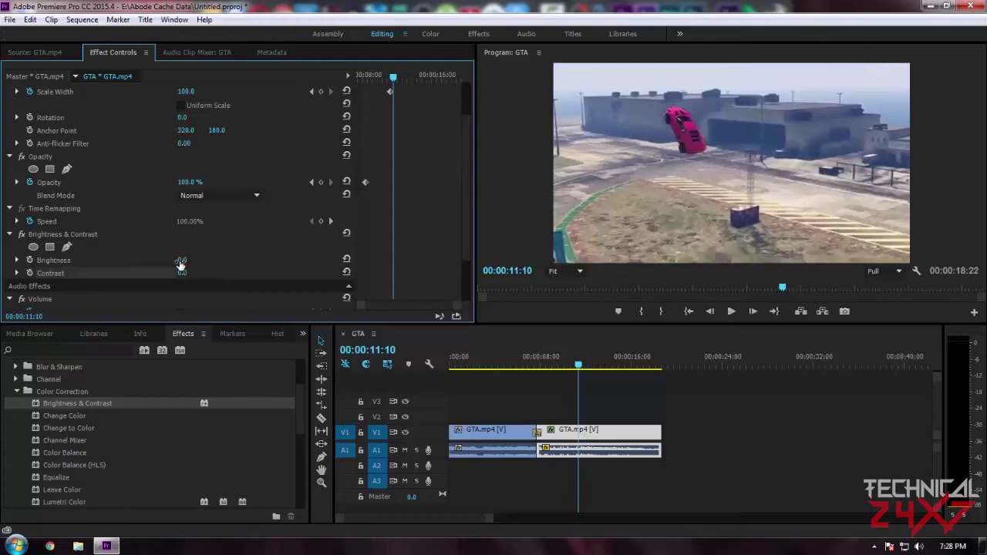
{"action": "mouse_move", "coordinate": [180, 263]}
{"action": "left_mouse_down"}
{"action": "mouse_move", "coordinate": [201, 262]}
{"action": "mouse_move", "coordinate": [184, 275]}
{"action": "left_mouse_up"}
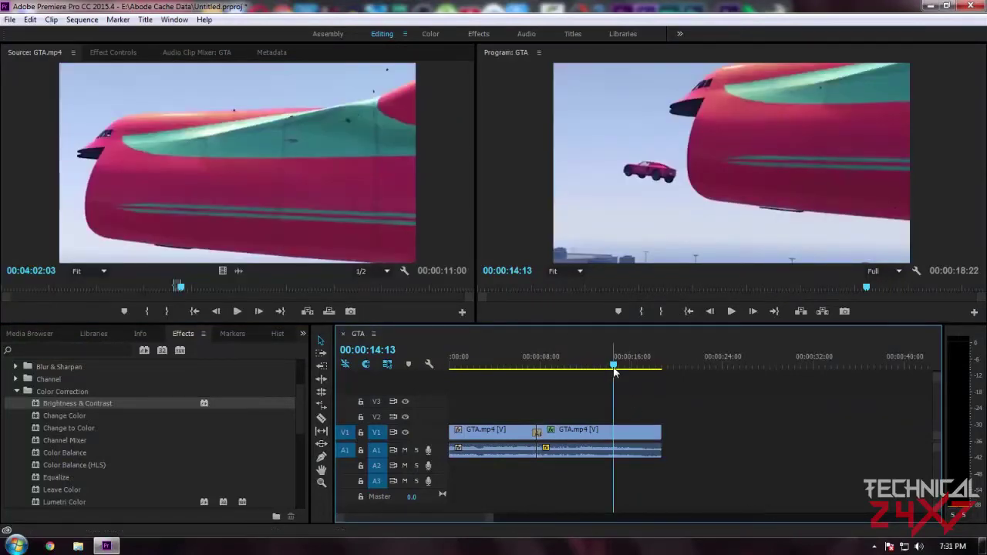
Step: Scrub back through the sequence to preview it, then open Export Settings with Ctrl+M
{"action": "left_click_drag", "start_coordinate": [613, 363], "coordinate": [583, 373]}
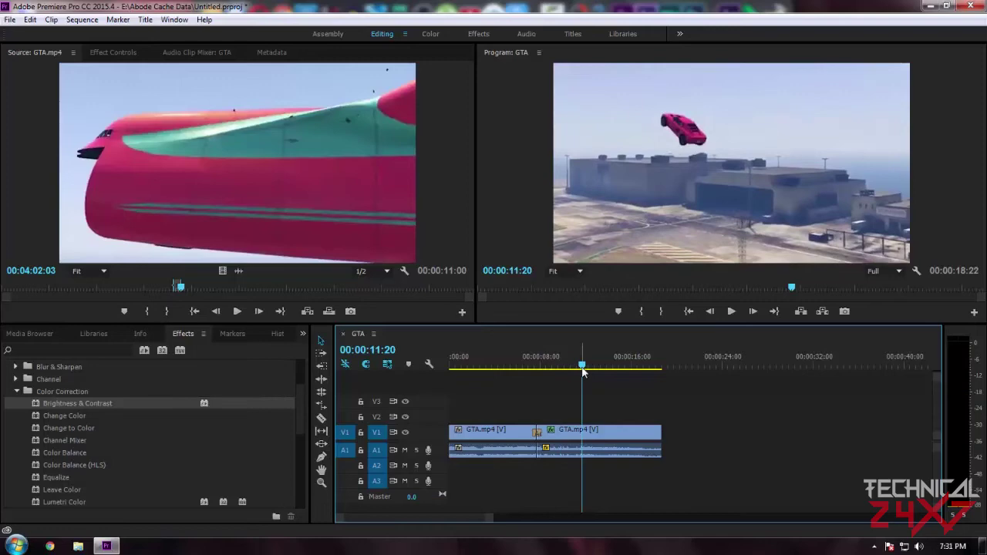
{"action": "key", "text": "ctrl+m"}
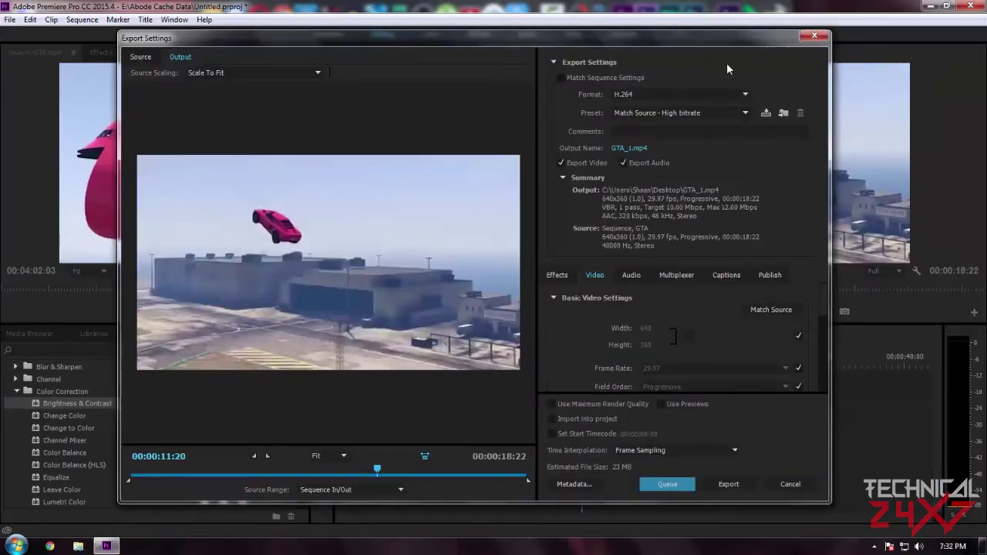
Step: Keep H.264 as the export format and switch the export preset to Custom
{"action": "left_click", "coordinate": [685, 94]}
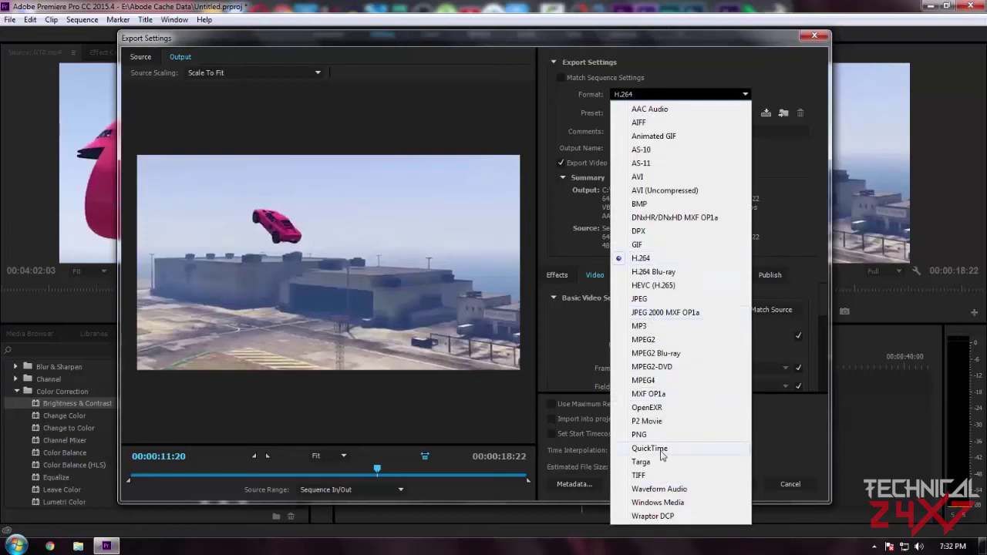
{"action": "left_click", "coordinate": [576, 333]}
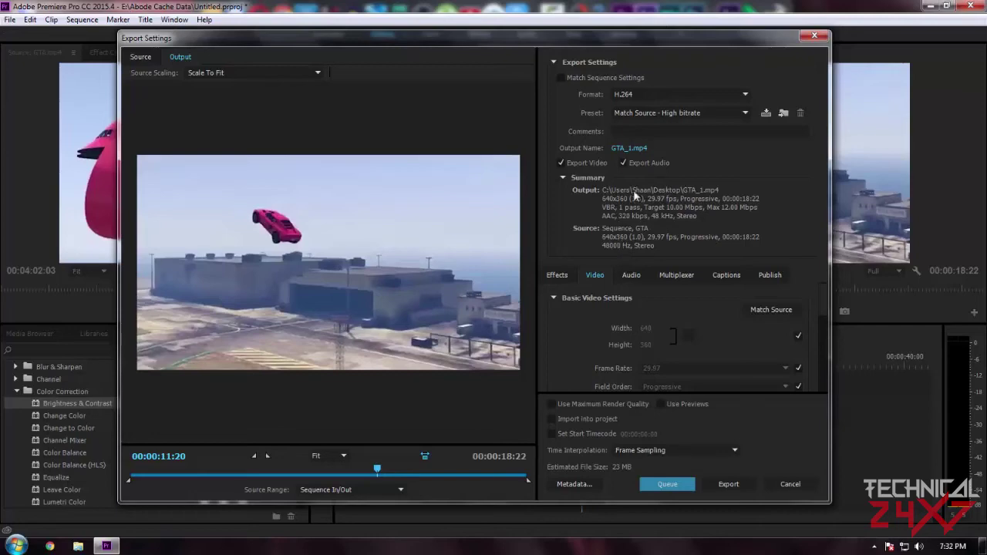
{"action": "left_click", "coordinate": [721, 113]}
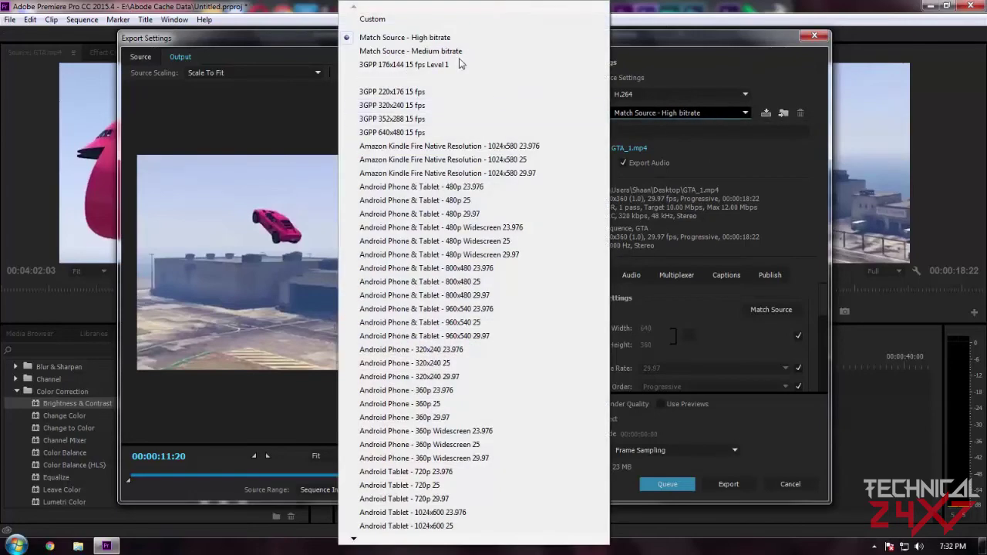
{"action": "left_click", "coordinate": [372, 19]}
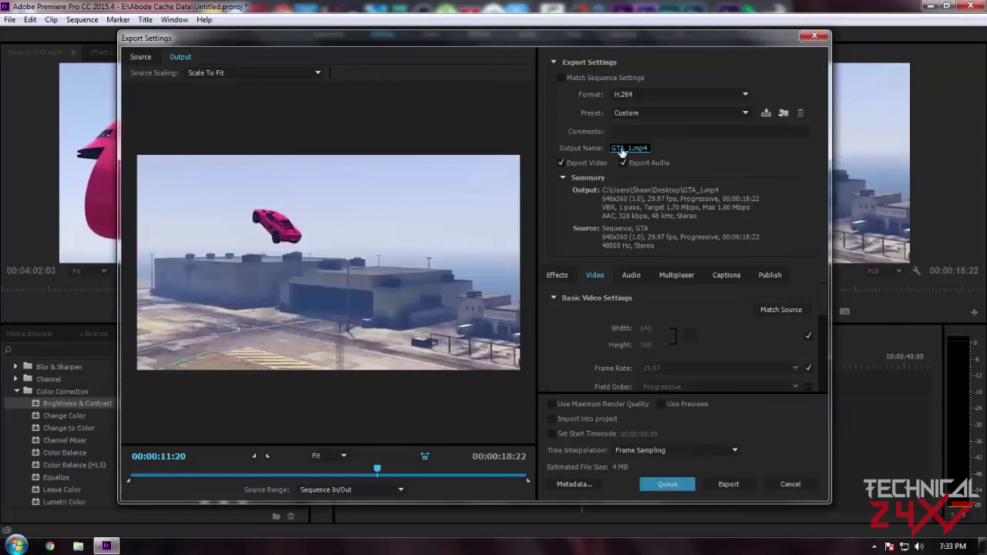
{"action": "left_click", "coordinate": [644, 150]}
{"action": "left_click", "coordinate": [66, 85]}
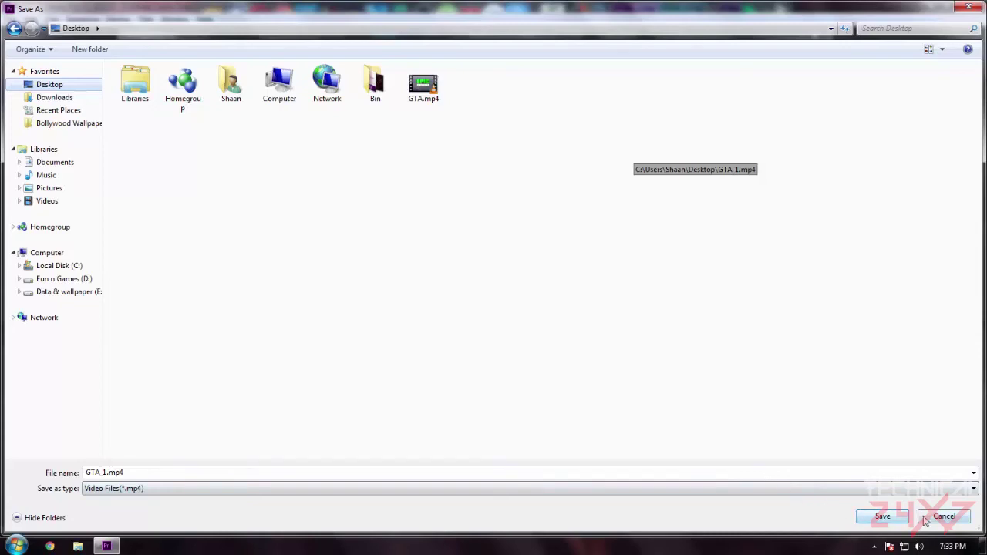
{"action": "left_click", "coordinate": [84, 472]}
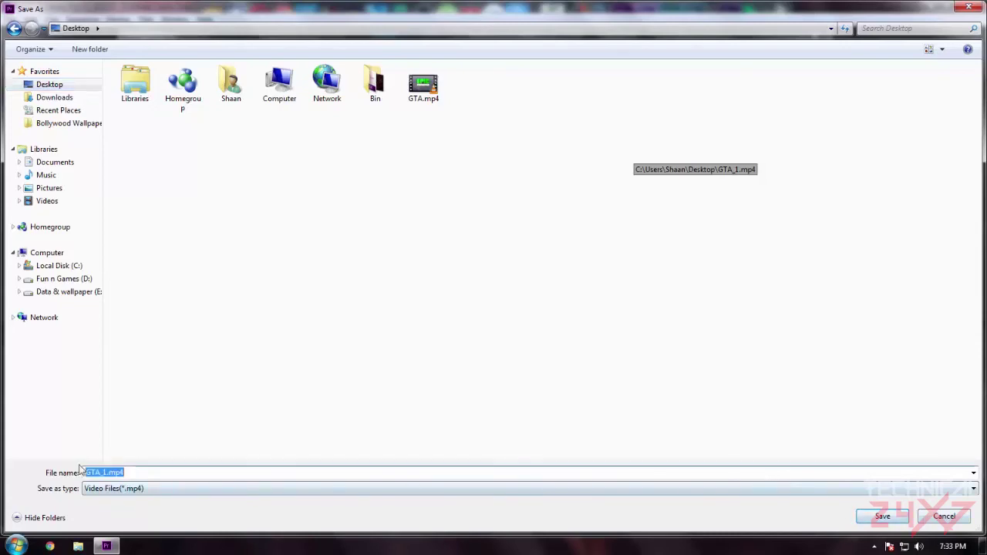
{"action": "left_click", "coordinate": [941, 516]}
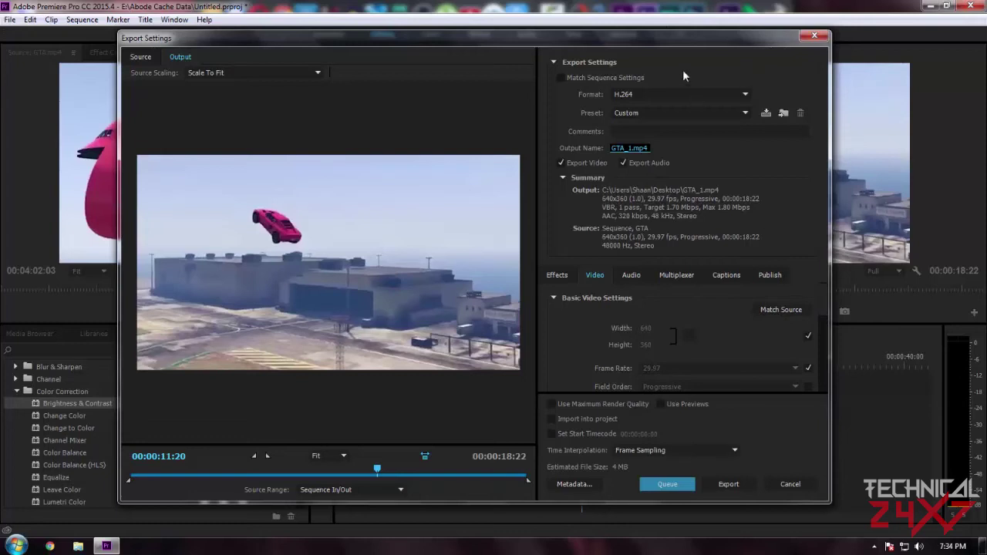
{"action": "left_click_drag", "start_coordinate": [674, 44], "coordinate": [671, 28]}
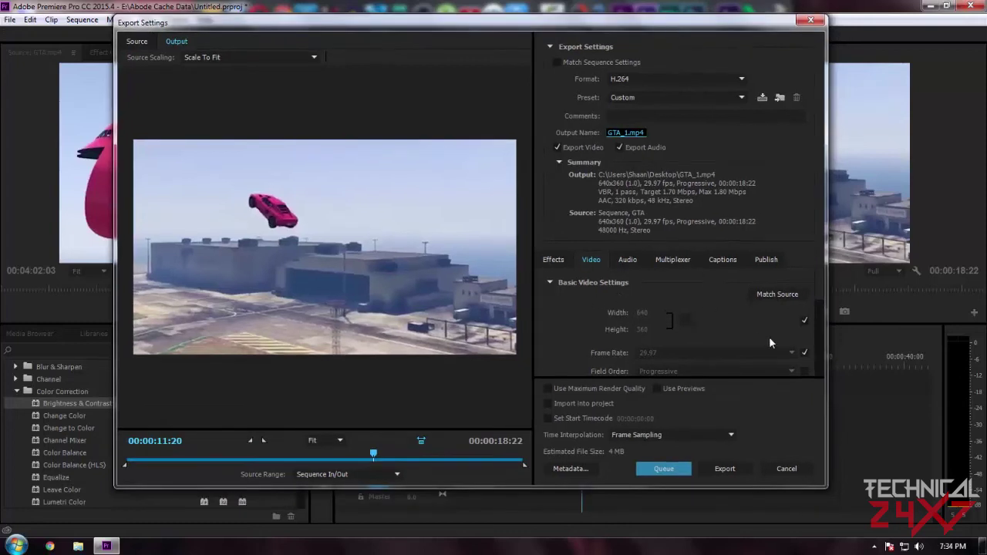
{"action": "left_click", "coordinate": [554, 260]}
{"action": "left_click", "coordinate": [591, 260]}
{"action": "left_click_drag", "start_coordinate": [822, 285], "coordinate": [818, 340]}
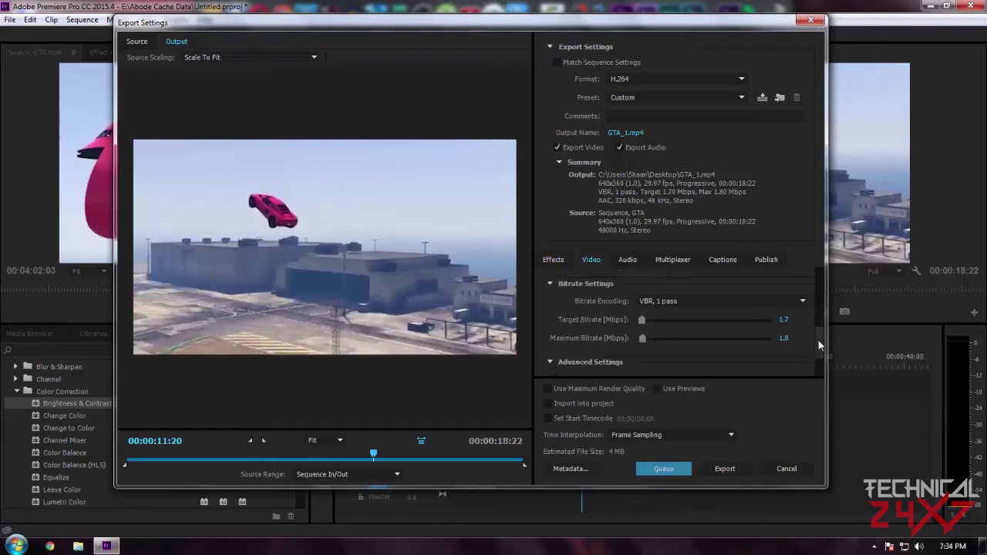
{"action": "left_click", "coordinate": [784, 315]}
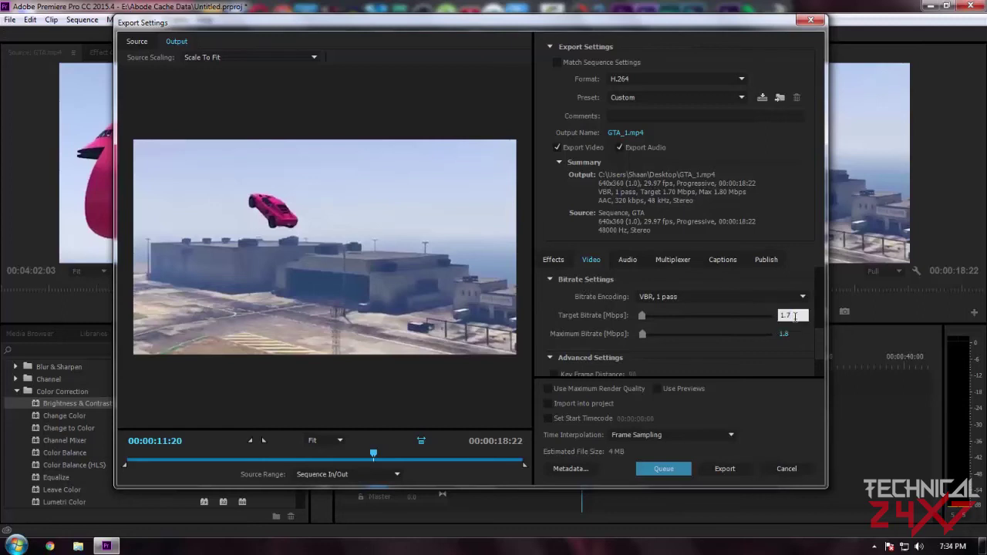
{"action": "left_click", "coordinate": [788, 336]}
{"action": "mouse_move", "coordinate": [812, 349]}
{"action": "left_mouse_down"}
{"action": "mouse_move", "coordinate": [821, 368]}
{"action": "mouse_move", "coordinate": [810, 280]}
{"action": "mouse_move", "coordinate": [813, 365]}
{"action": "left_mouse_up"}
{"action": "left_click", "coordinate": [625, 259]}
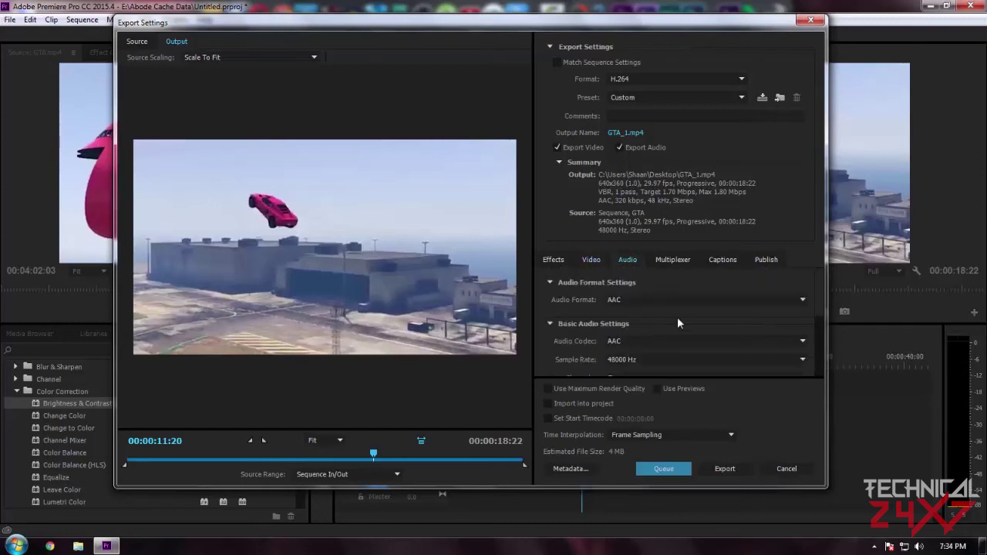
{"action": "left_click", "coordinate": [675, 261]}
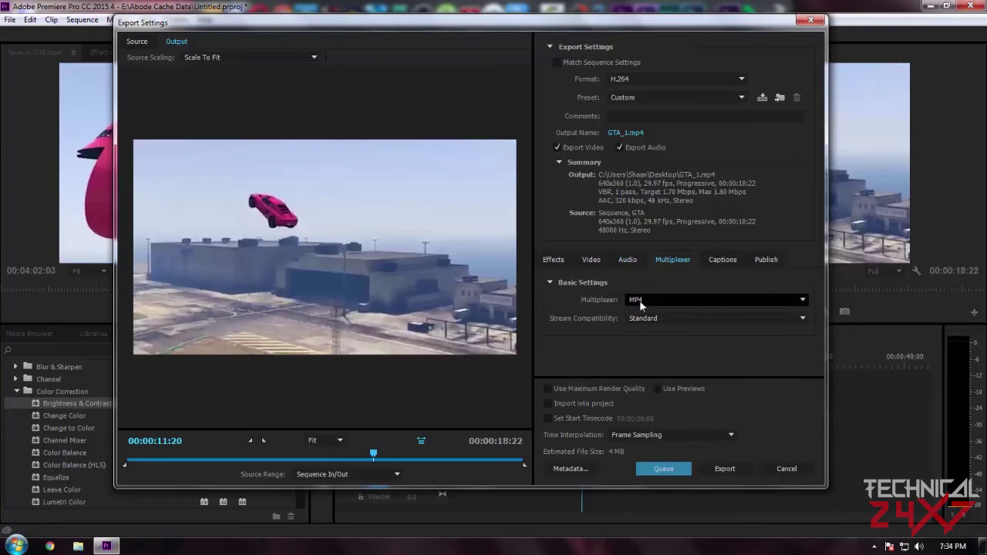
{"action": "left_click", "coordinate": [722, 260]}
{"action": "left_click", "coordinate": [768, 261]}
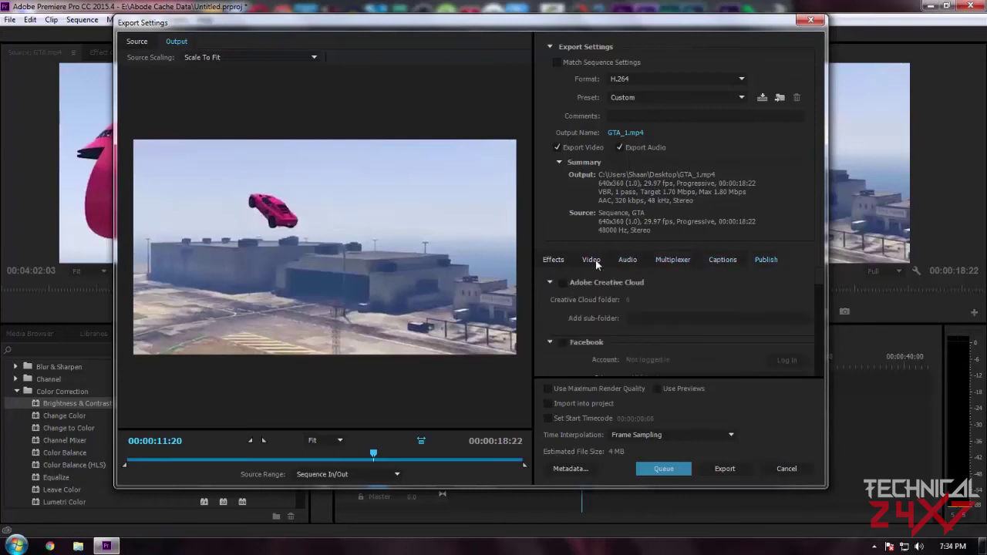
{"action": "left_click", "coordinate": [595, 262]}
{"action": "scroll", "coordinate": [733, 332], "scroll_direction": "up", "scroll_amount": 10}
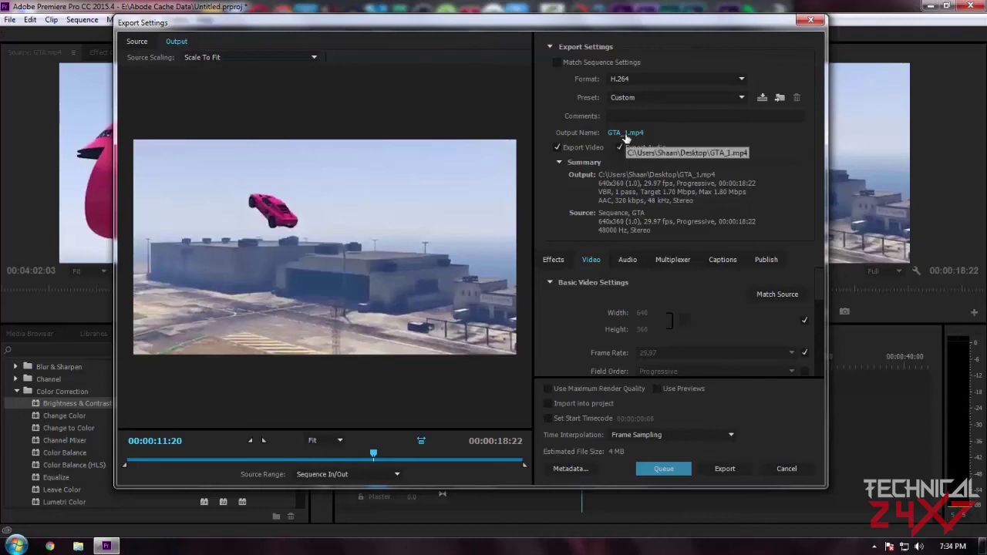
Step: Export the sequence as GTA_1.mp4 to the Desktop, then minimise Premiere Pro
{"action": "left_click", "coordinate": [736, 471]}
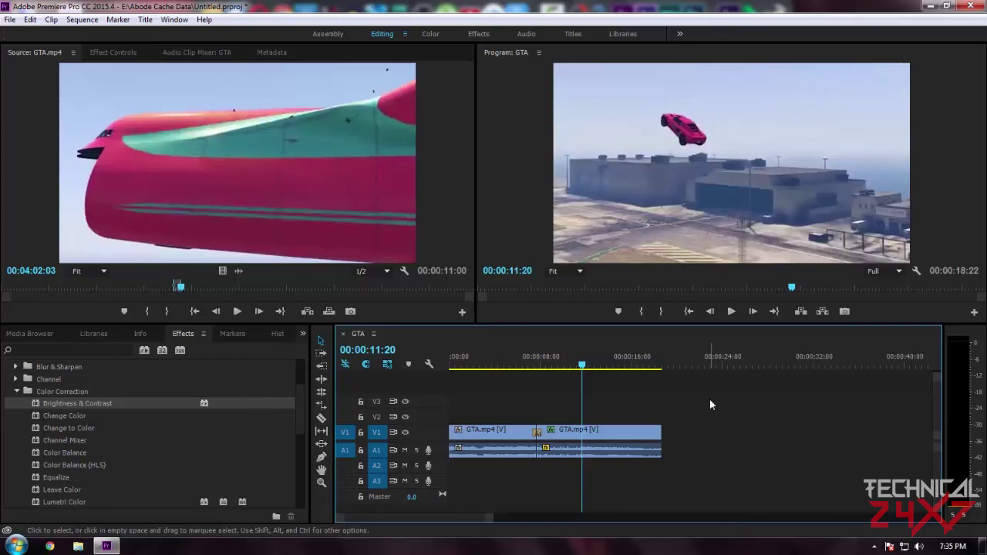
{"action": "left_click", "coordinate": [929, 6]}
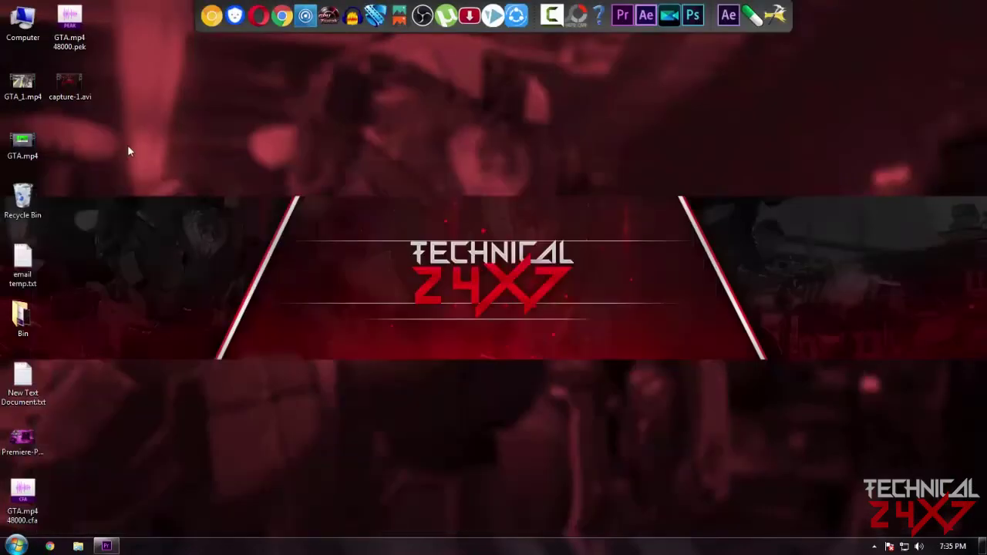
Step: Play GTA_1.mp4 in VLC in a restored, slightly enlarged window, then close the player
{"action": "double_click", "coordinate": [21, 82]}
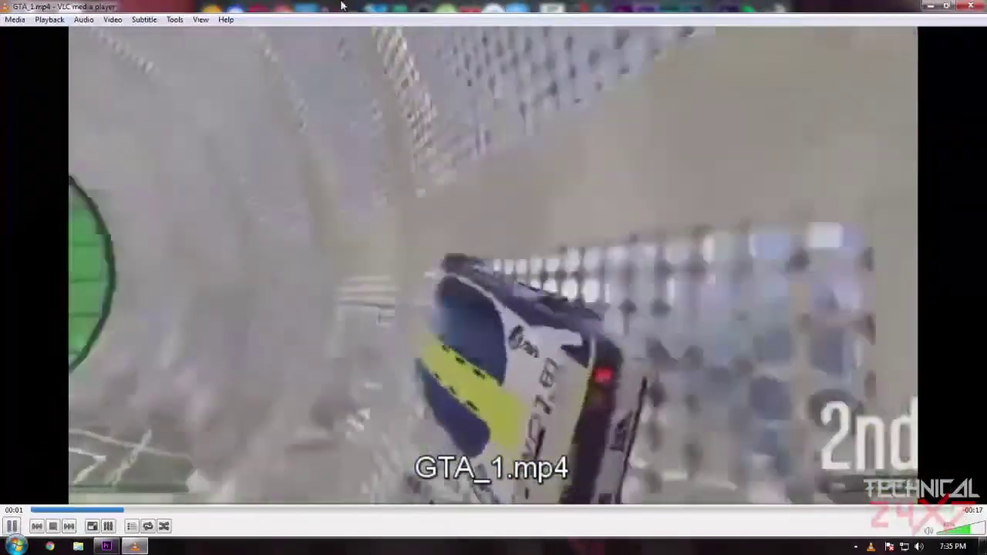
{"action": "double_click", "coordinate": [550, 6]}
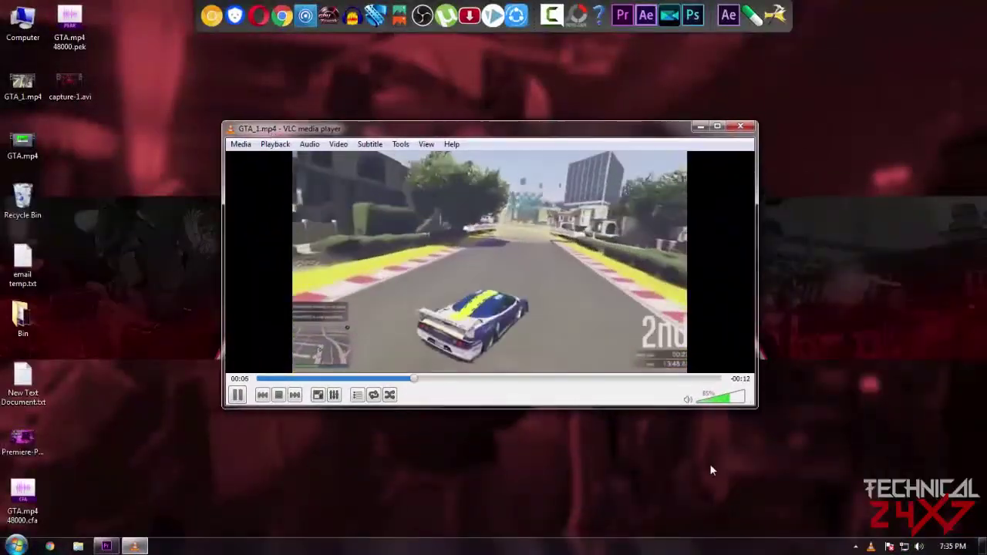
{"action": "left_click_drag", "start_coordinate": [753, 409], "coordinate": [755, 436]}
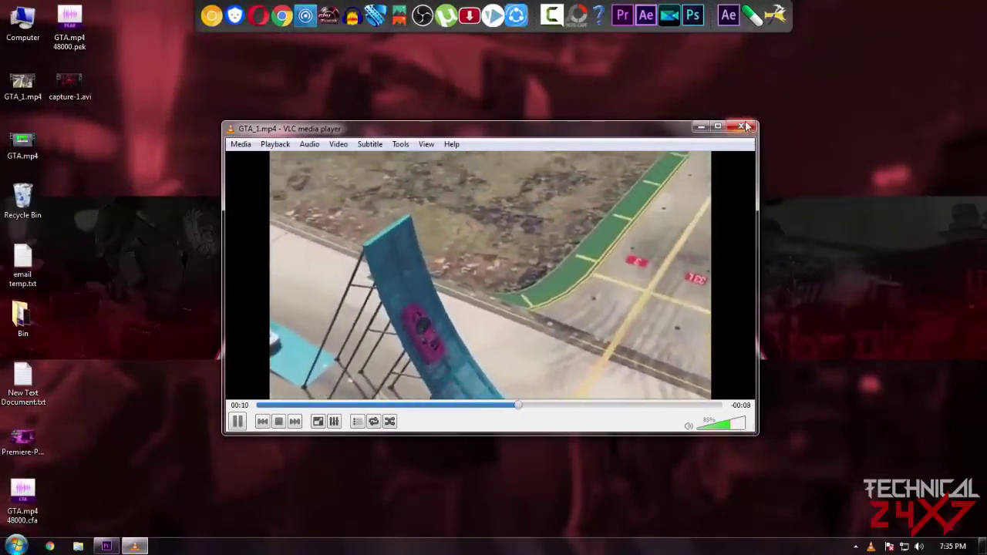
{"action": "left_click", "coordinate": [746, 126]}
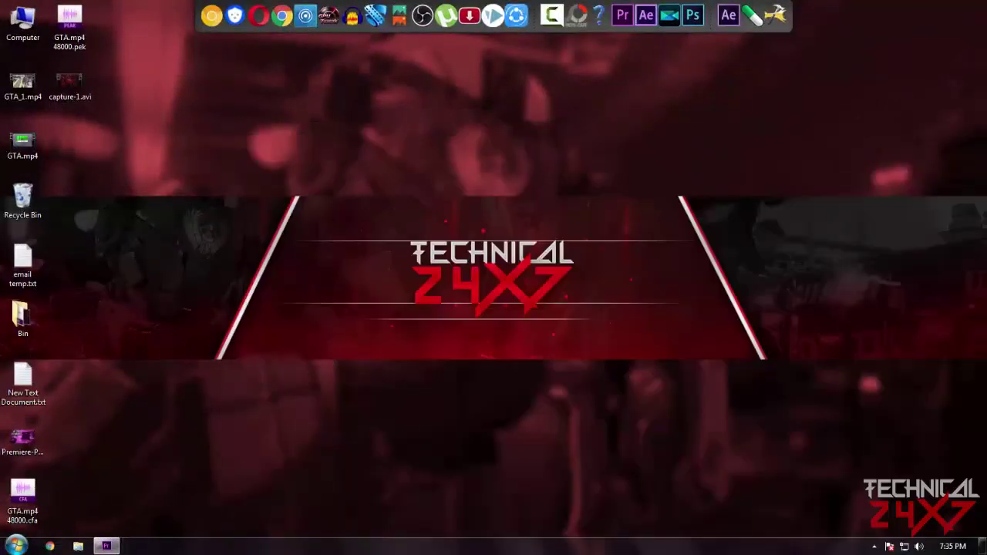
Step: Bring Premiere Pro back and zoom the timeline out to show the whole 00:00:18:22 sequence
{"action": "left_click", "coordinate": [106, 546]}
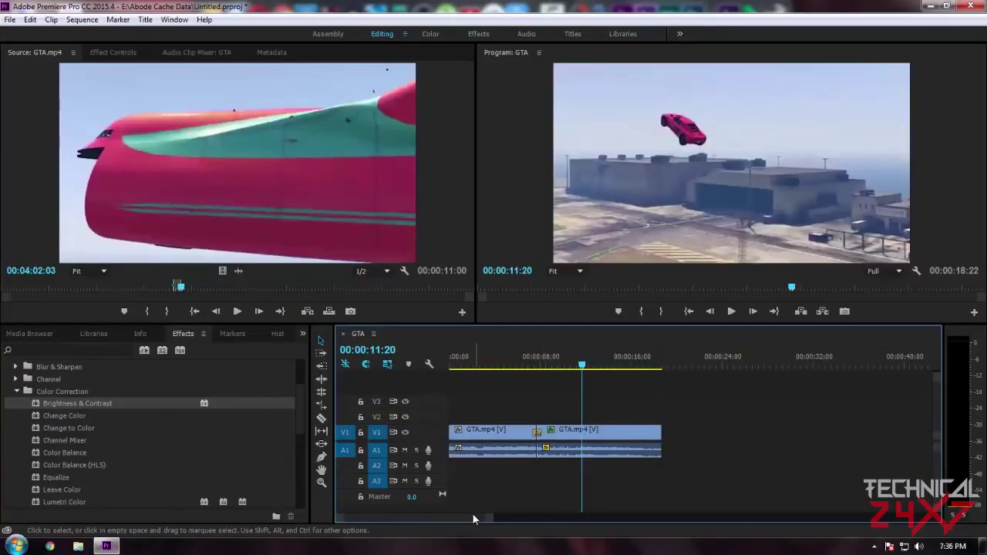
{"action": "left_click_drag", "start_coordinate": [493, 518], "coordinate": [583, 518]}
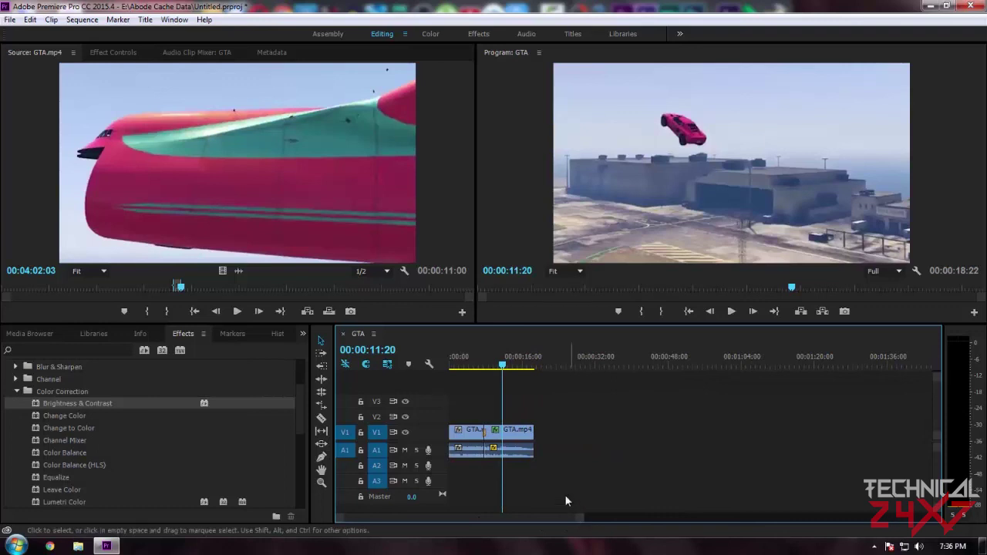